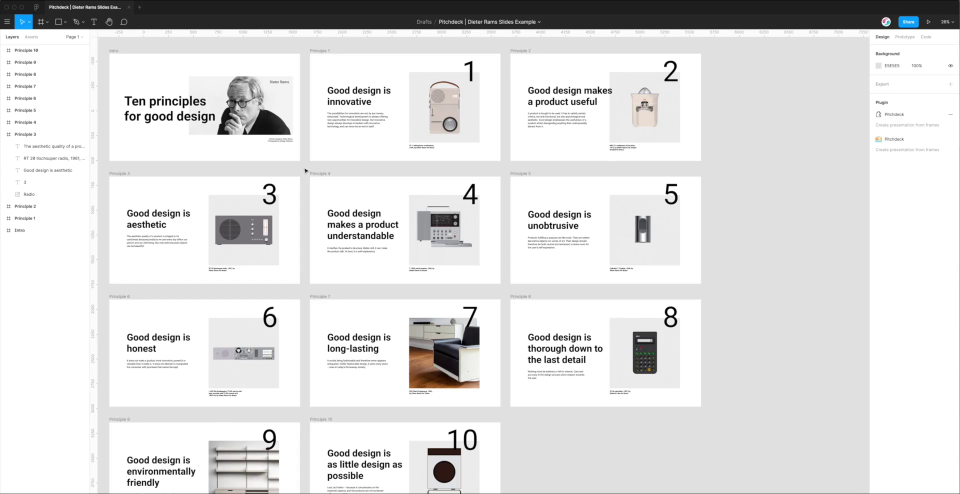
Step: Launch Pitchdeck Presentation Studio from the canvas Plugins menu, loading all 11 slides, and raise its window
scroll(306, 171, "up", 2)
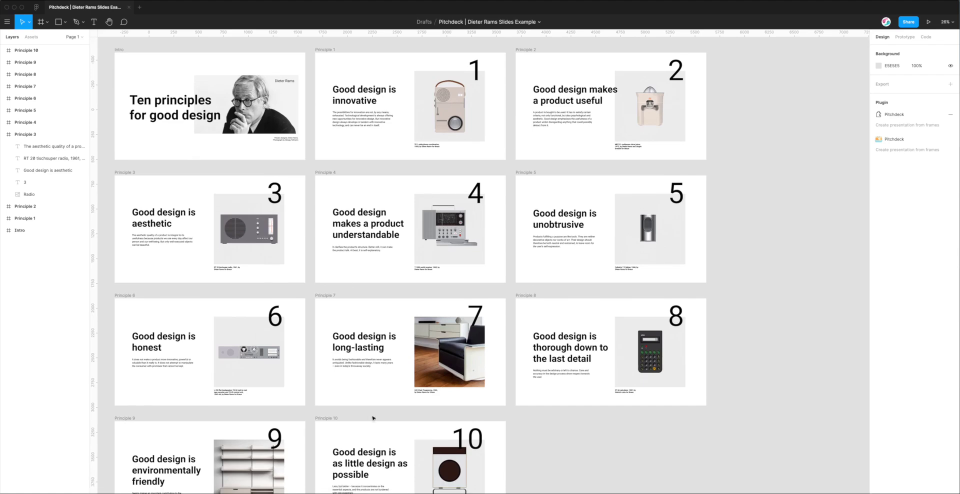
scroll(316, 304, "up", 1)
scroll(316, 303, "down", 1)
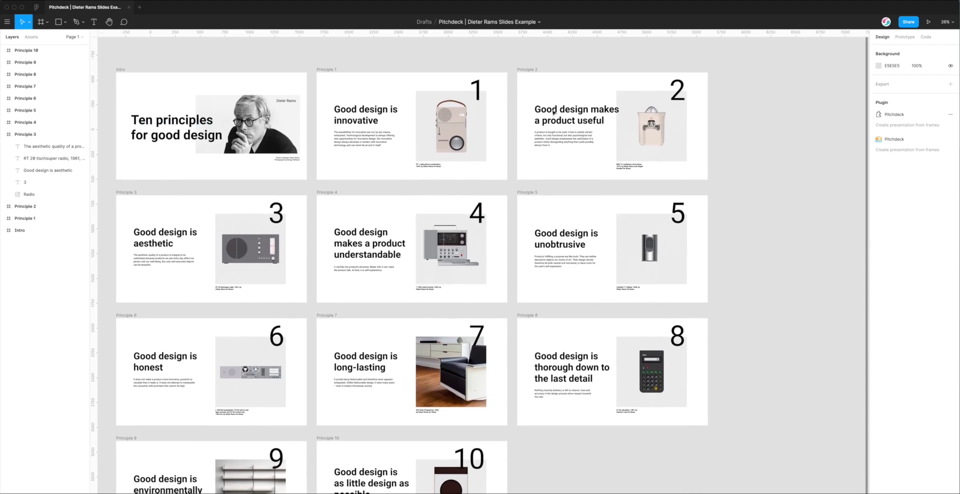
scroll(275, 317, "down", 2)
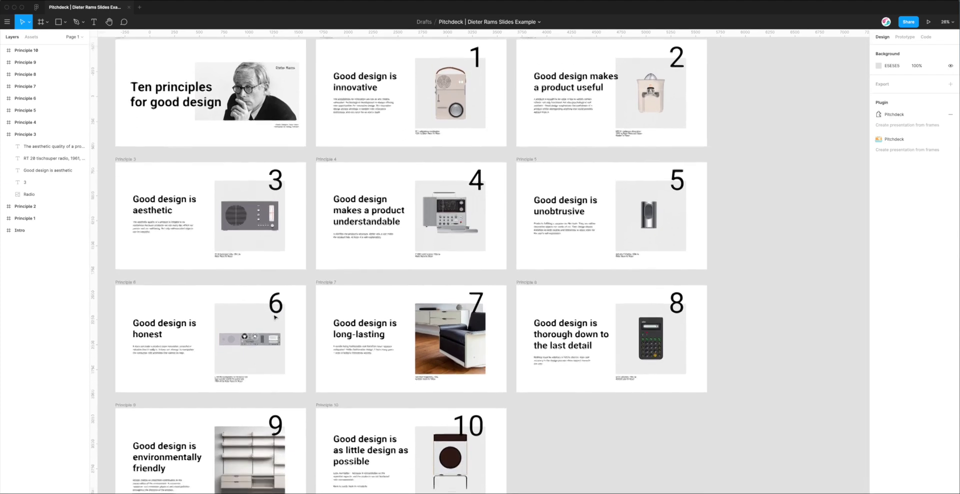
scroll(274, 317, "up", 2)
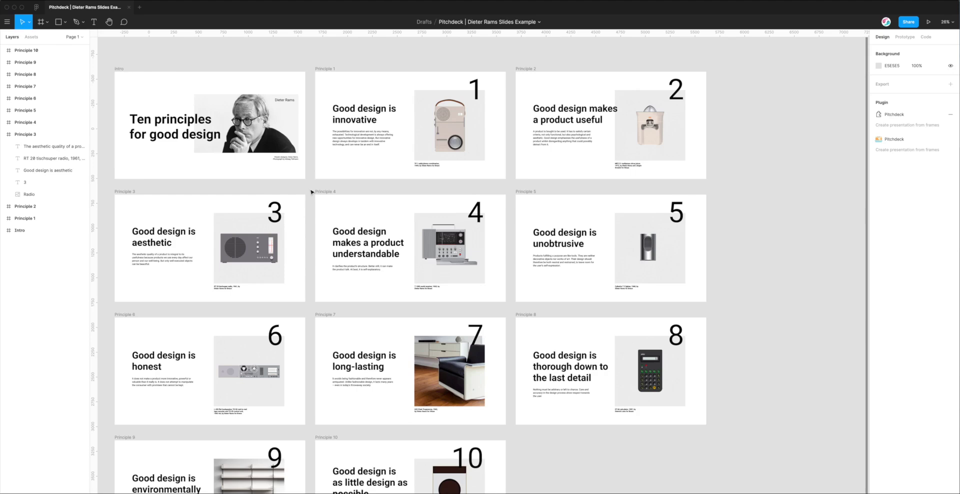
scroll(311, 192, "down", 1)
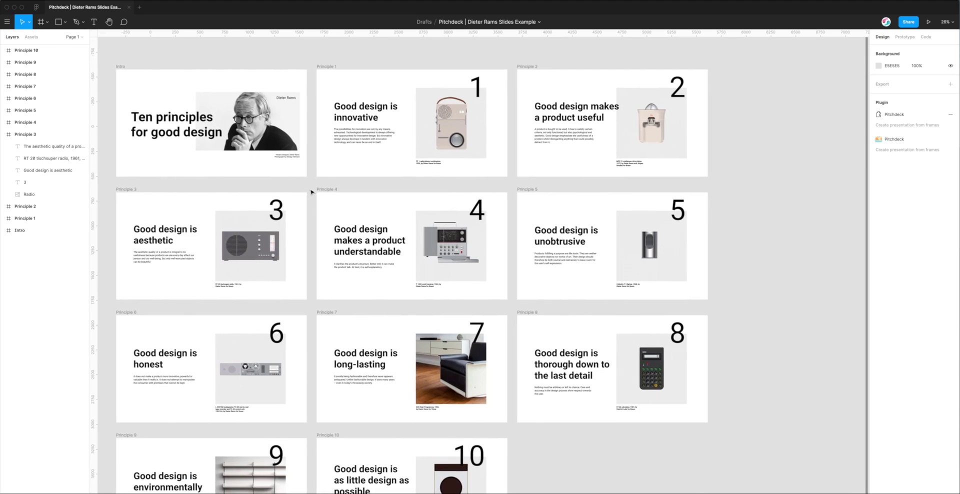
scroll(311, 191, "down", 1)
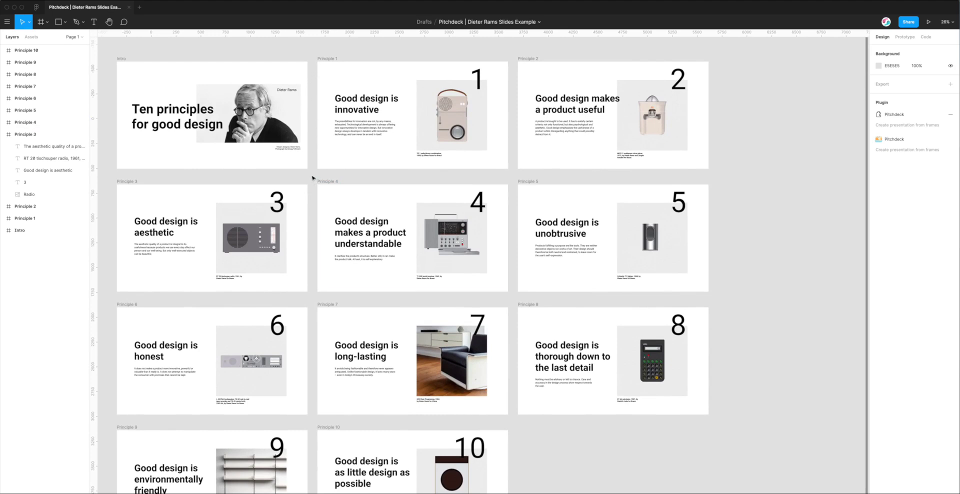
right_click(313, 177)
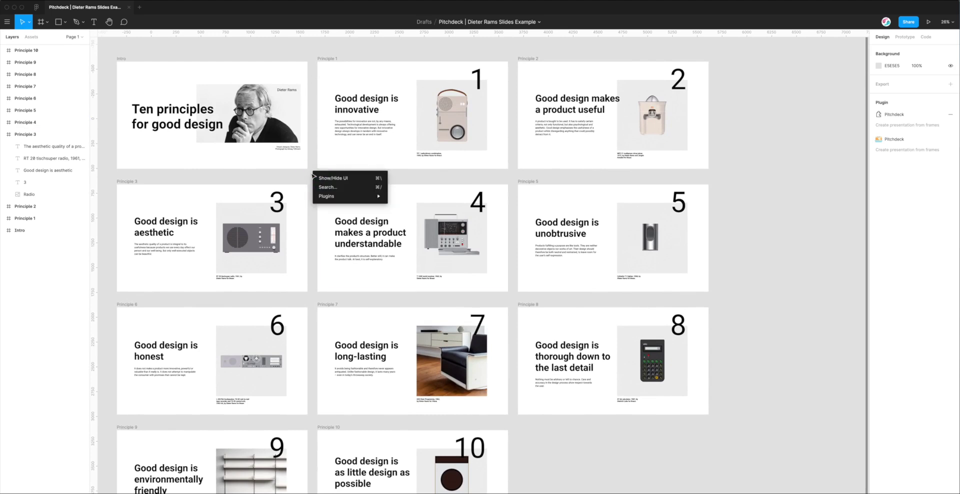
mouse_move(325, 199)
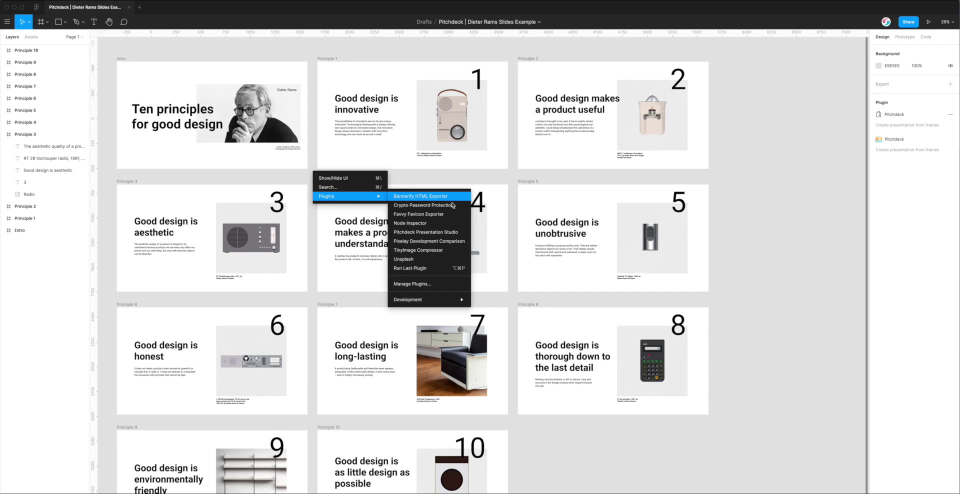
left_click(421, 233)
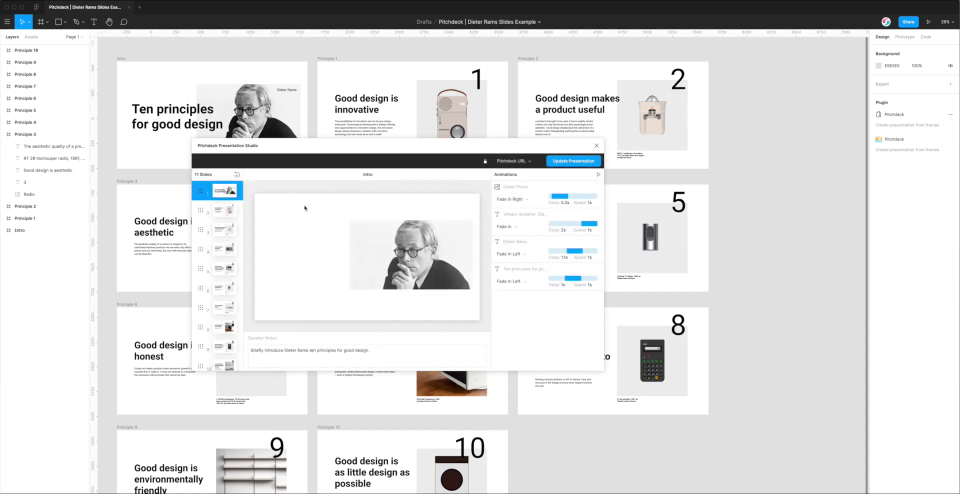
left_click_drag(397, 141, 396, 113)
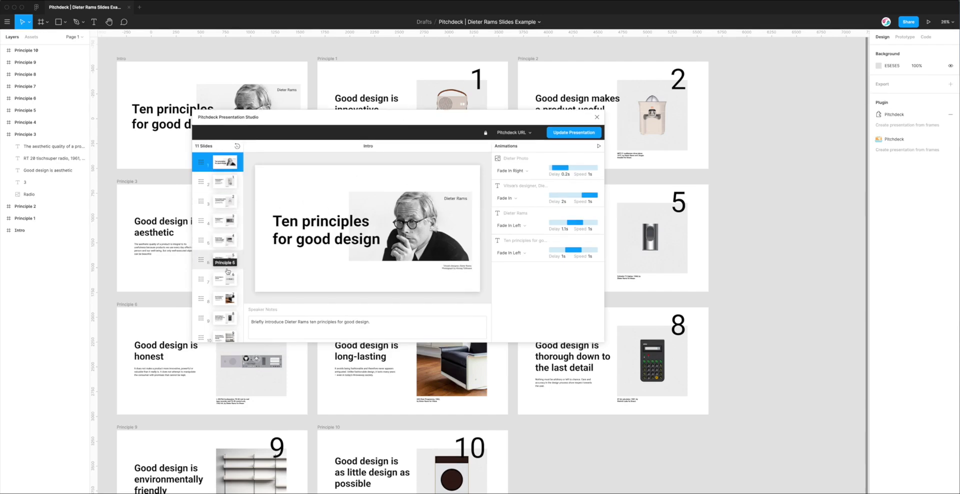
Step: Move the plugin window right and preview the Principle 1, 2 and 3 slides in turn
scroll(231, 212, "down", 1)
scroll(231, 212, "down", 1)
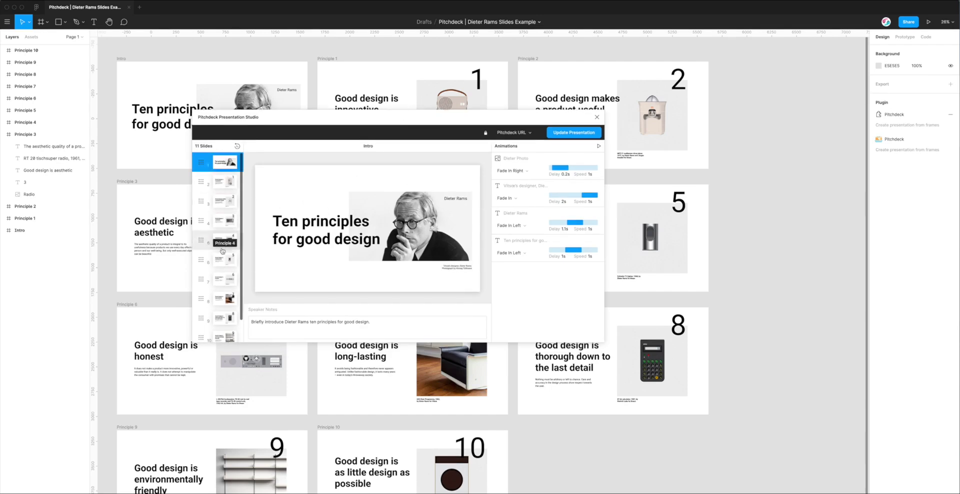
scroll(228, 268, "up", 2)
left_click_drag(350, 117, 527, 109)
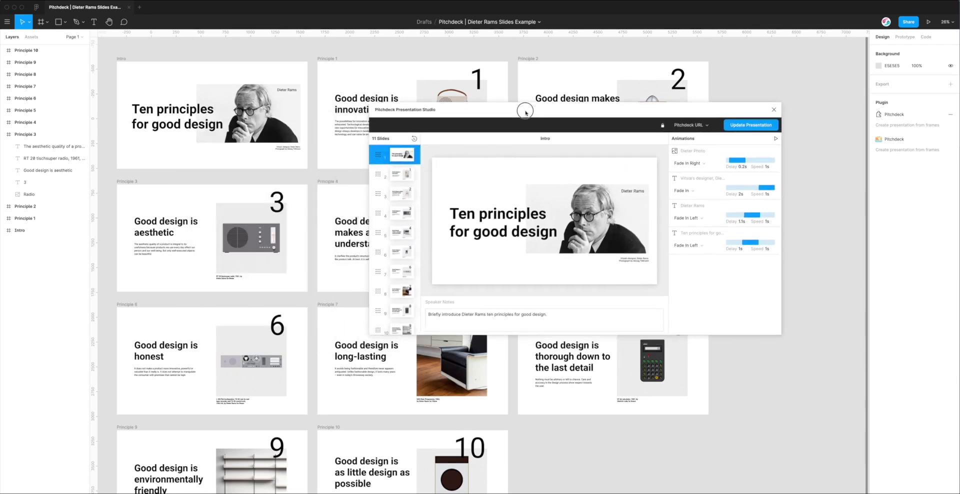
left_click(401, 172)
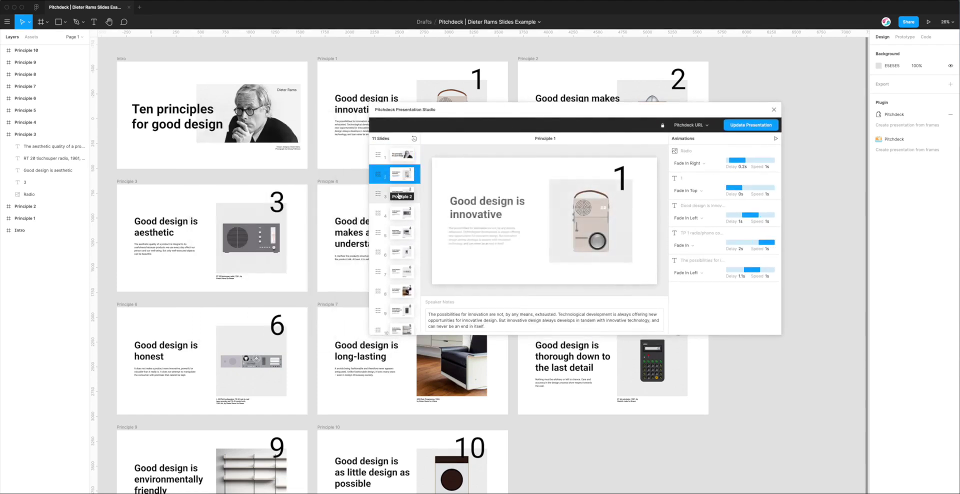
left_click(401, 193)
left_click(399, 221)
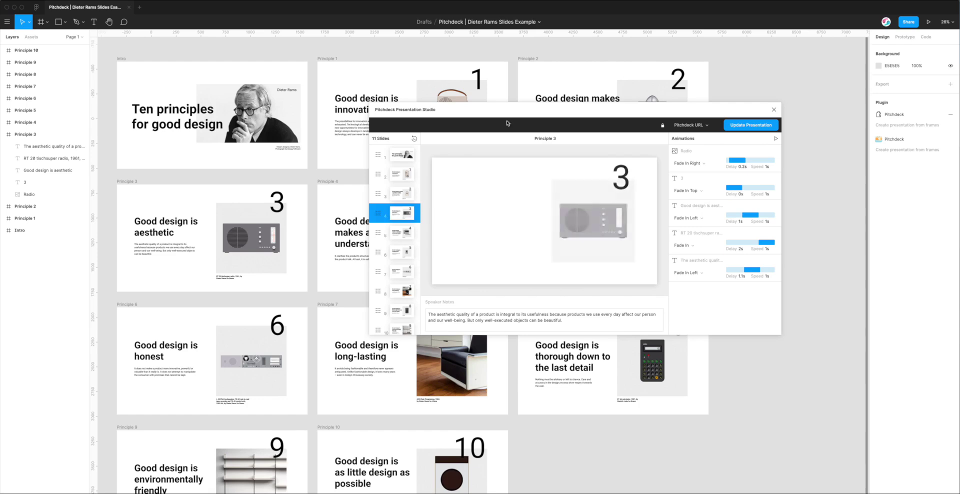
Step: Reposition the plugin window around the Principle 3 preview, animations and speaker notes
left_click_drag(506, 120, 491, 171)
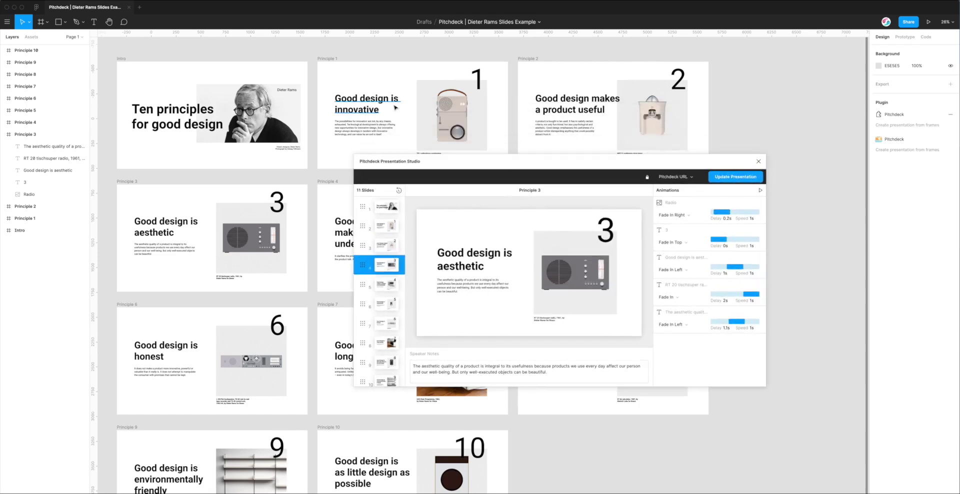
scroll(376, 214, "down", 2)
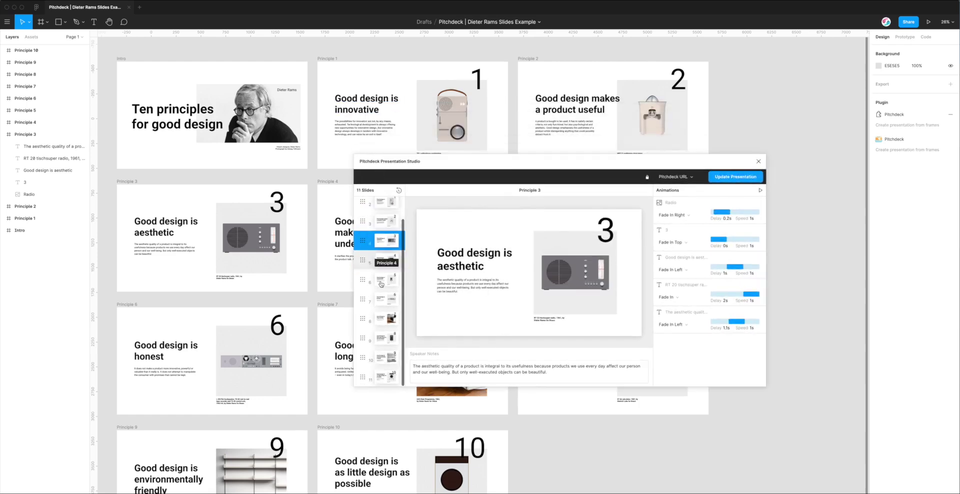
left_click(399, 191)
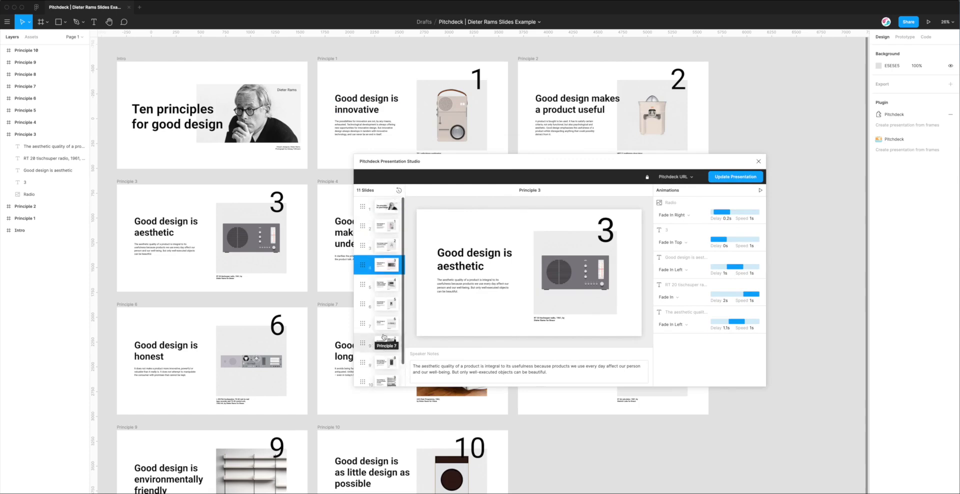
left_click_drag(429, 165, 246, 94)
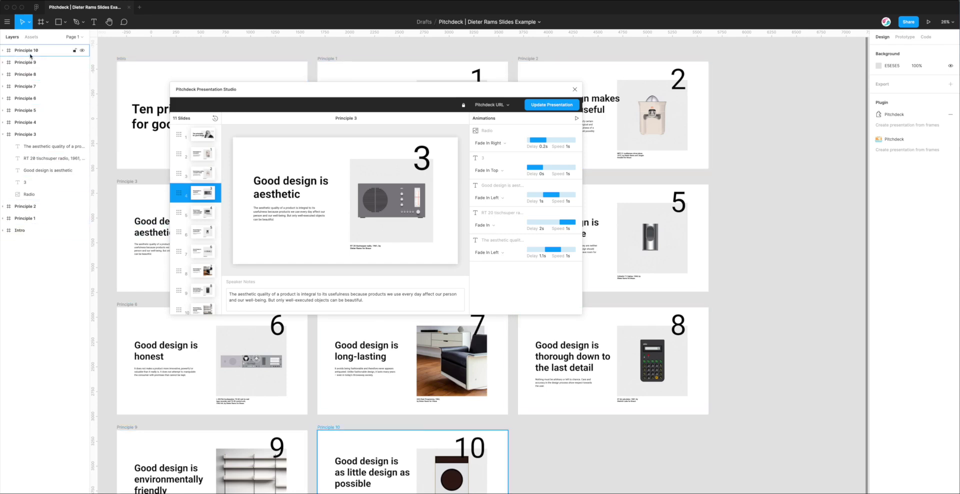
left_click_drag(265, 95, 285, 140)
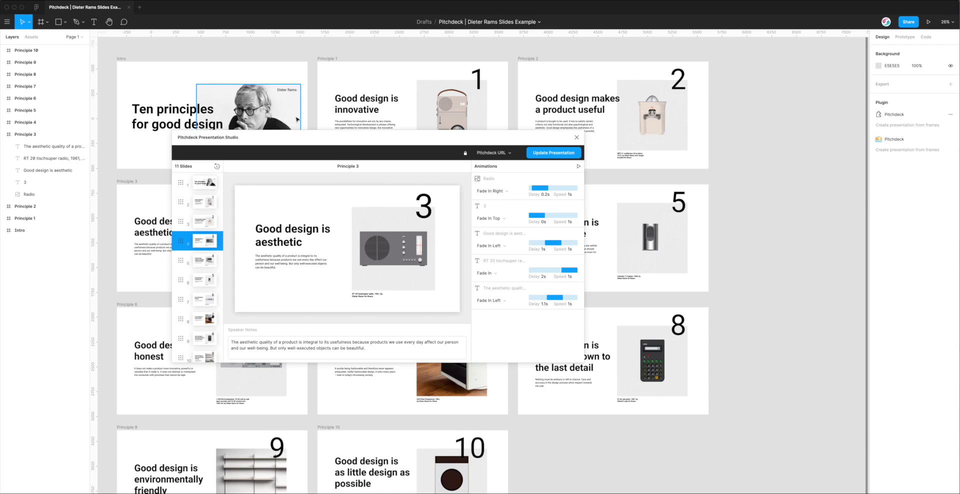
Step: Select and deselect the Principle 1 frame, then preview the Intro slide in the plugin again
left_click(341, 60)
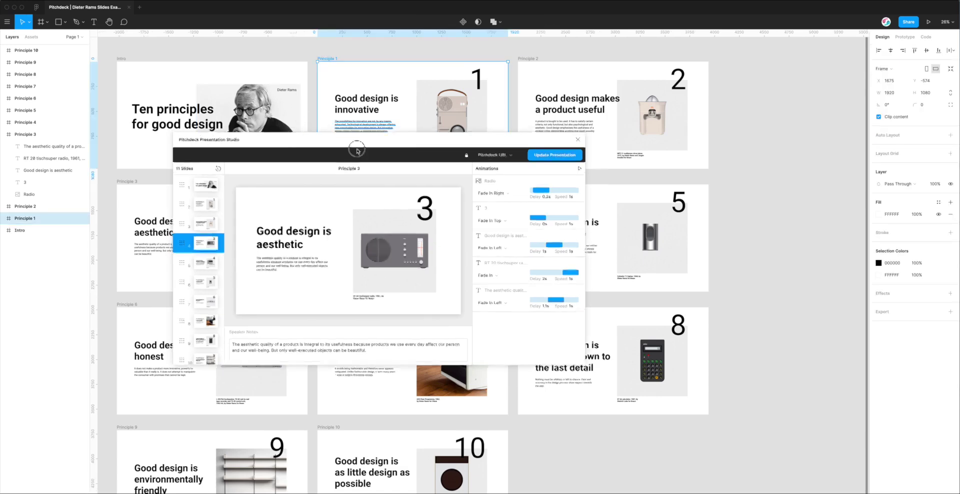
left_click(323, 64)
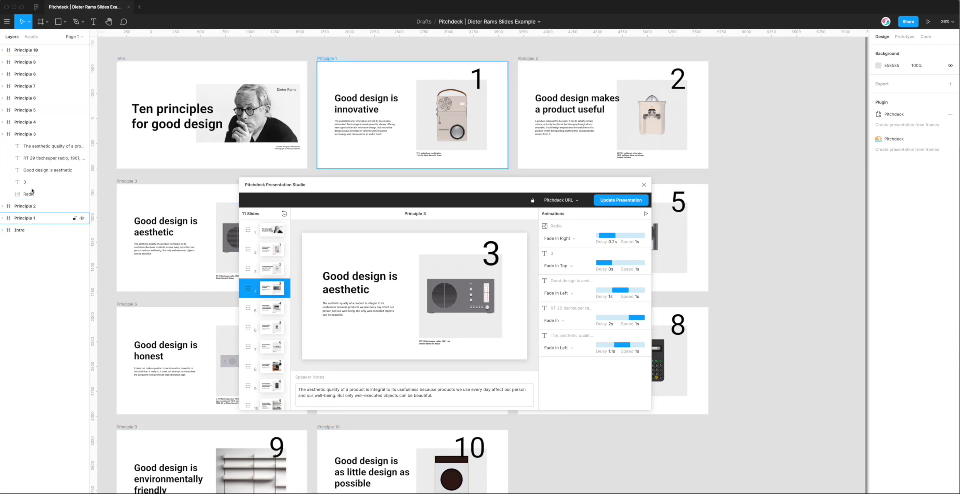
left_click_drag(340, 186, 344, 107)
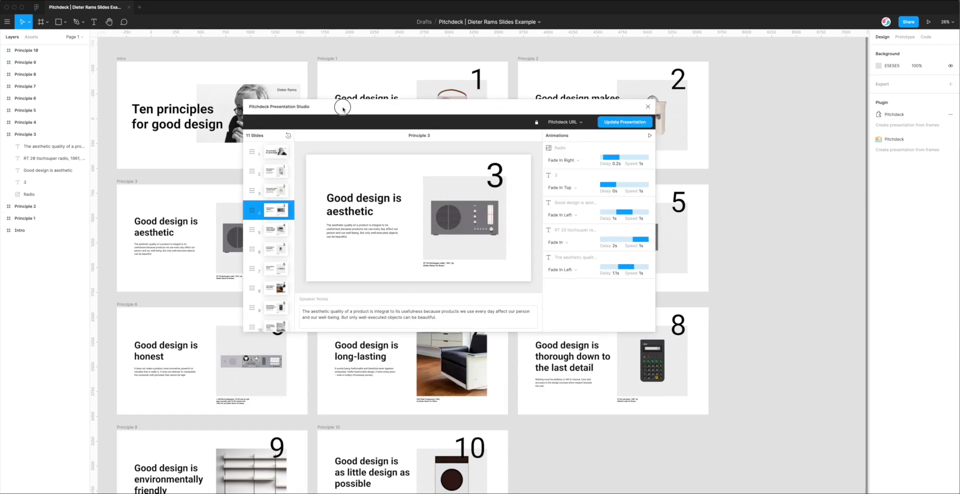
left_click(275, 151)
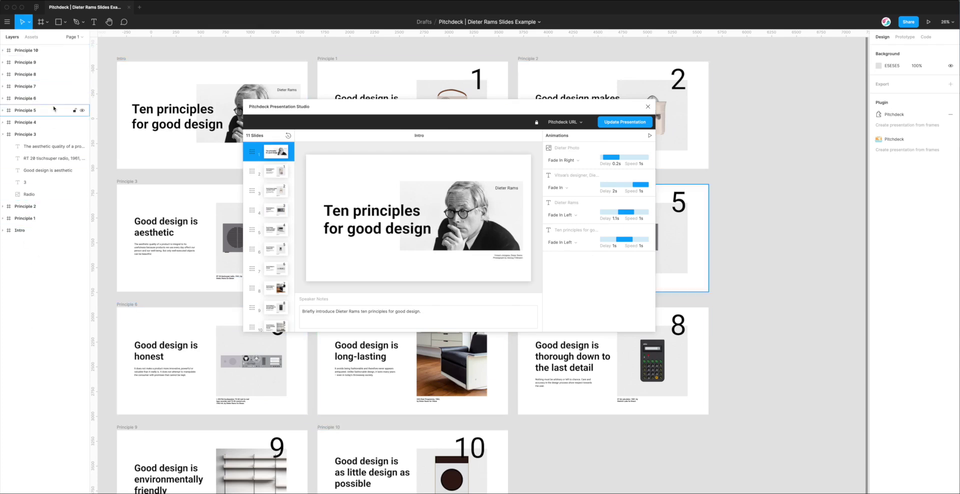
Step: Flip between the Principle 1, Principle 2 and Intro previews, then shift the plugin window
left_click(276, 171)
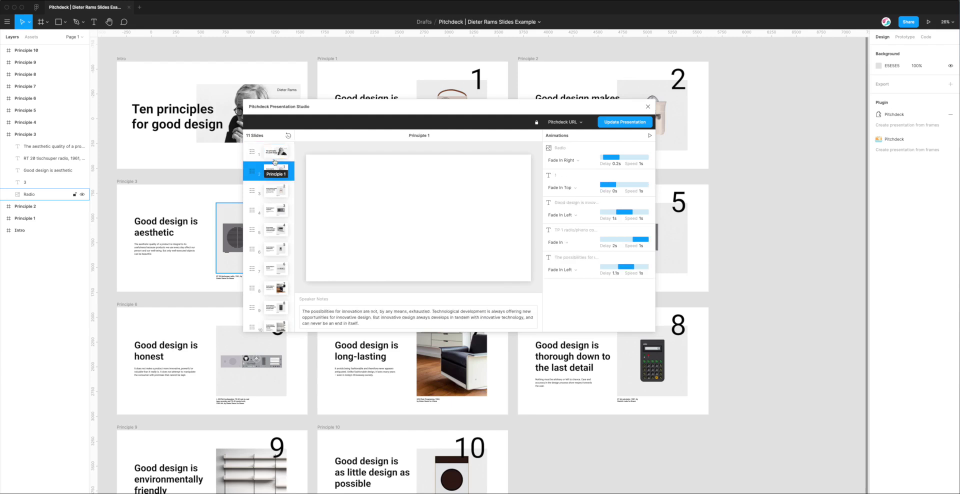
left_click(278, 189)
left_click(276, 171)
left_click(276, 152)
left_click_drag(414, 102, 446, 89)
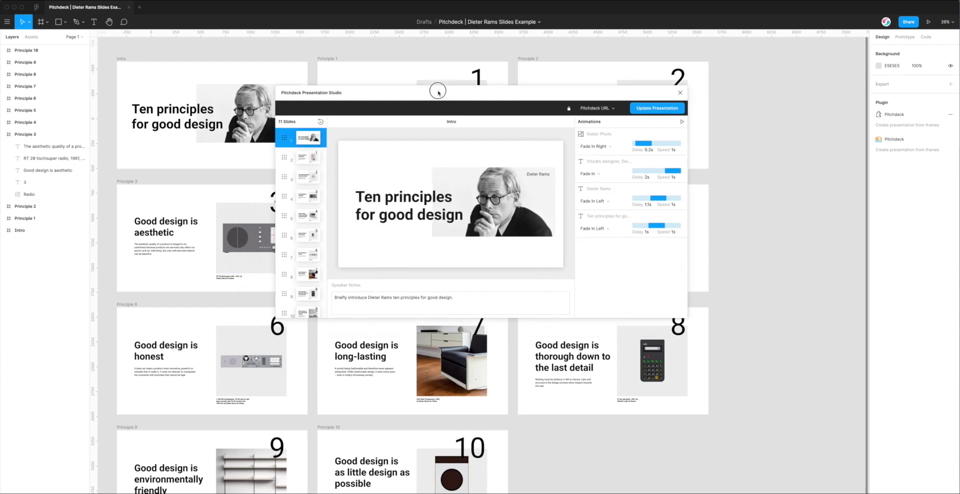
Step: Drag the Intro slide down the 11-slide order to position 6
left_click_drag(287, 137, 281, 199)
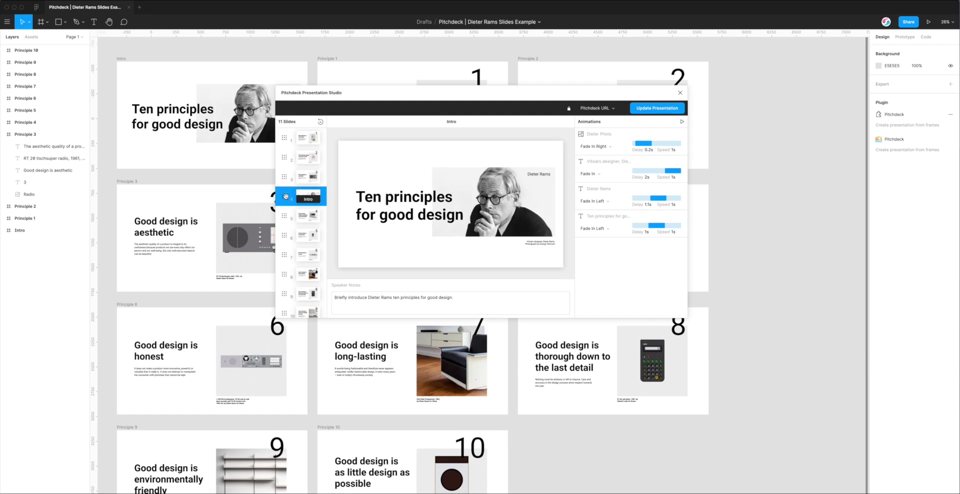
left_click(284, 196)
left_click_drag(284, 196, 286, 145)
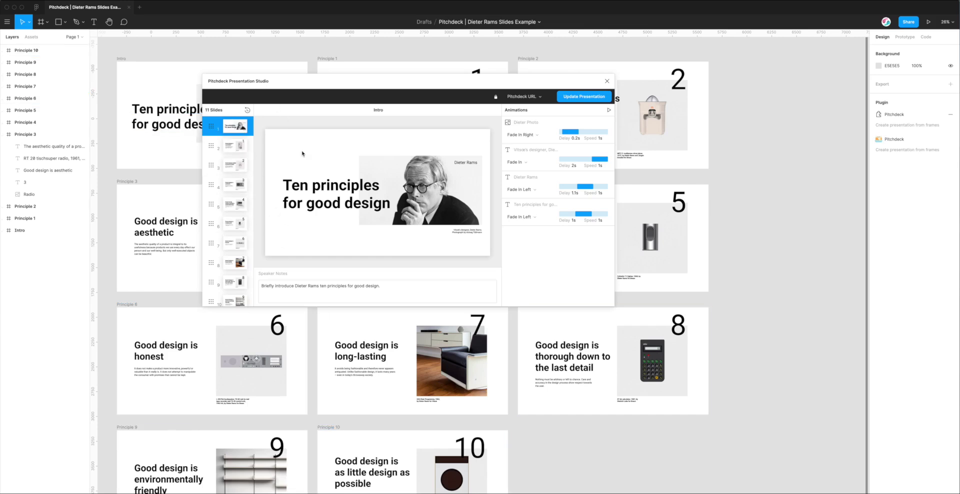
left_click_drag(211, 129, 234, 226)
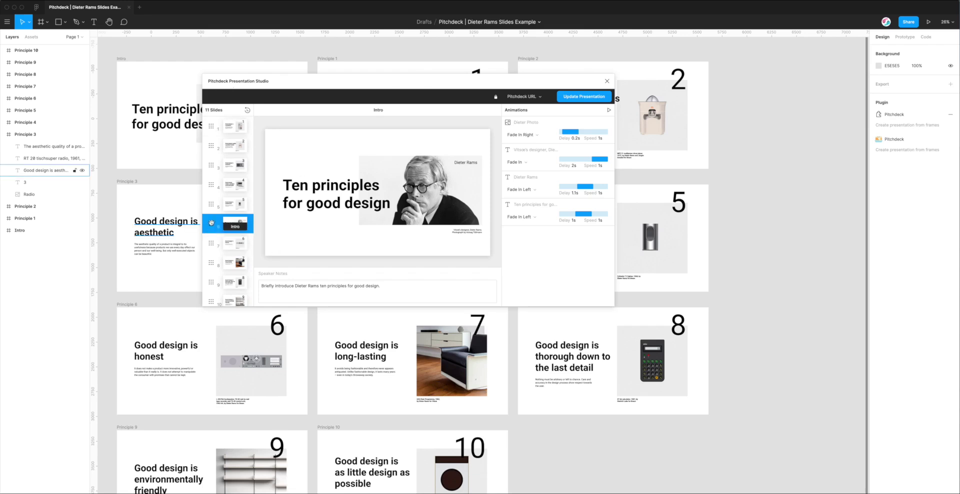
Step: Drag the Intro slide back to the start of the deck
left_click_drag(211, 222, 210, 127)
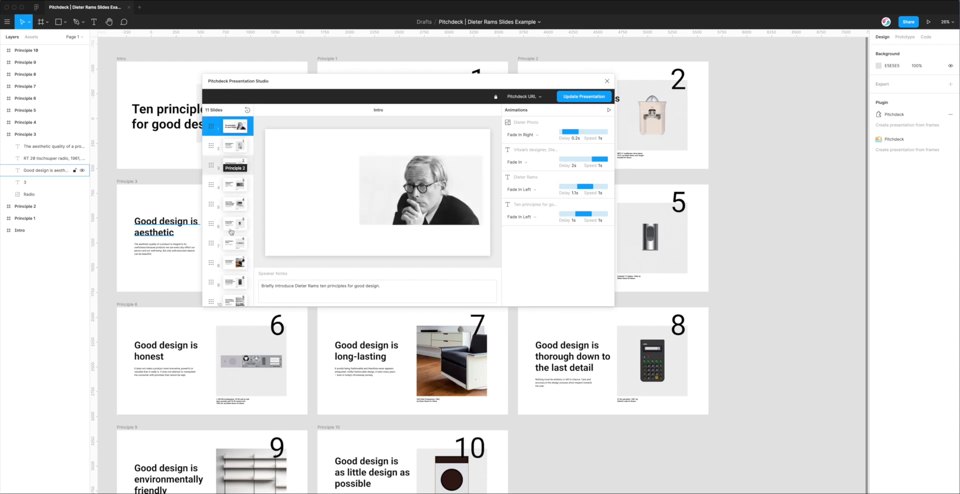
scroll(244, 225, "down", 1)
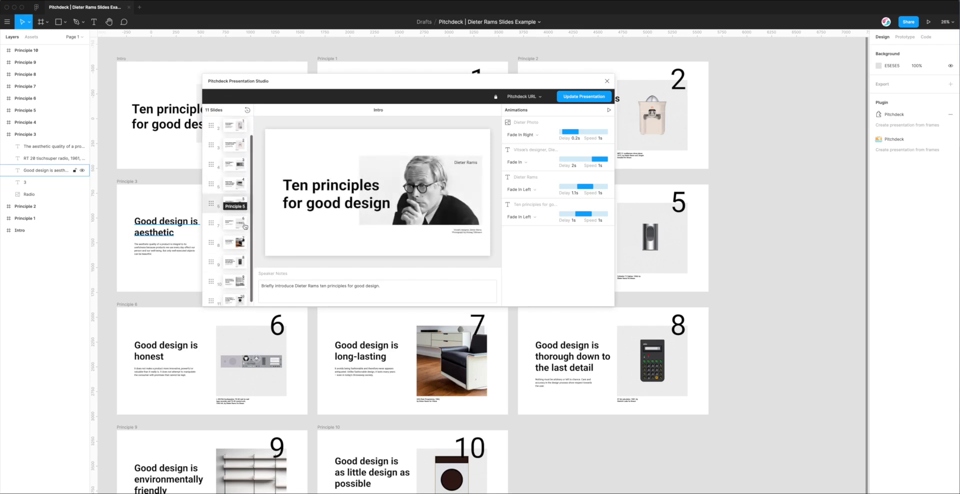
scroll(244, 225, "up", 1)
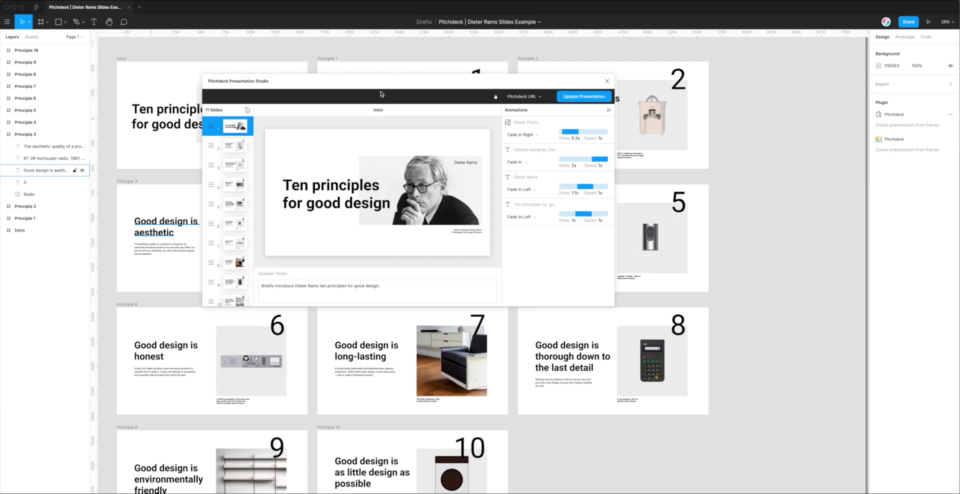
Step: Preview the Principle 2 slide and select its speaker note text
left_click(231, 166)
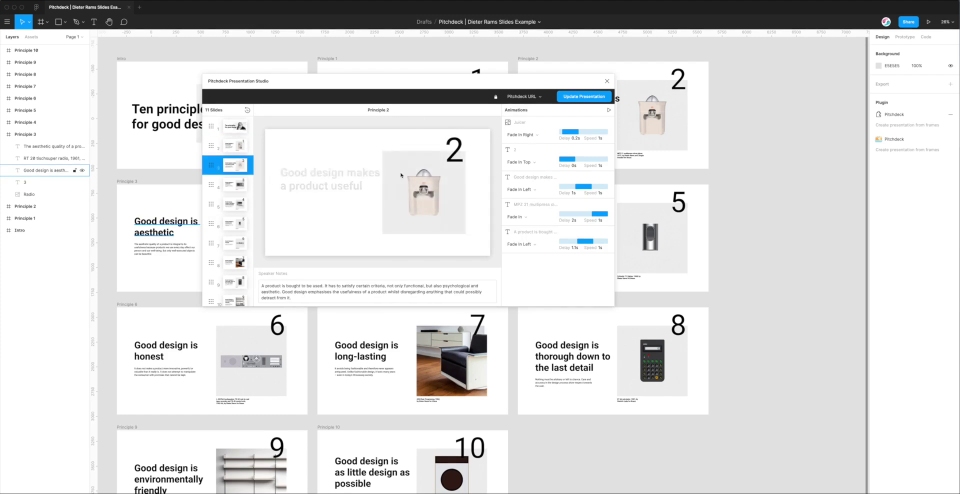
left_click_drag(436, 88, 457, 105)
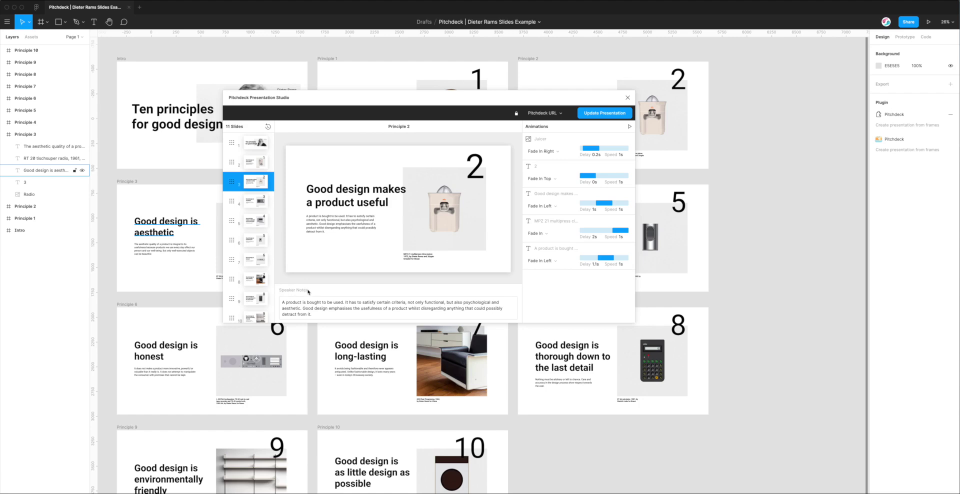
left_click_drag(319, 315, 253, 300)
Step: Check the speaker notes on the Principle 3 to Principle 6 slides, then return to Intro
left_click(320, 315)
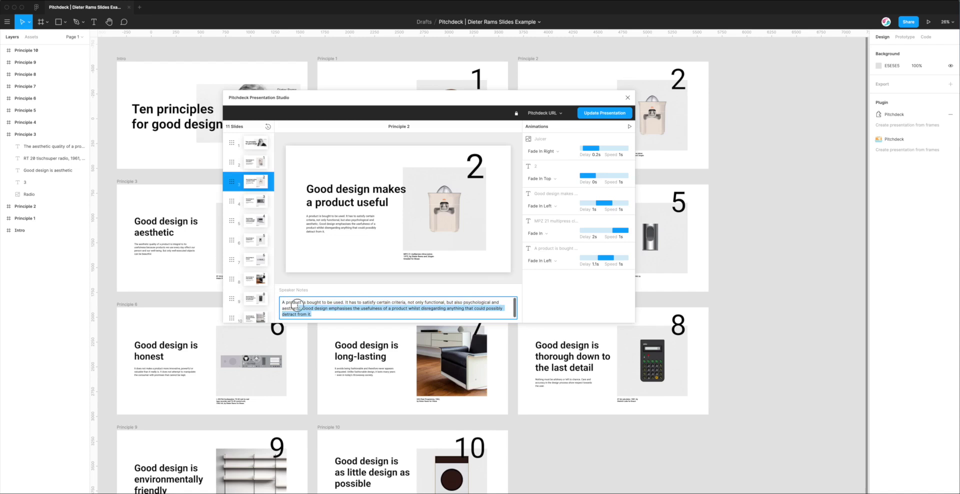
left_click(297, 308)
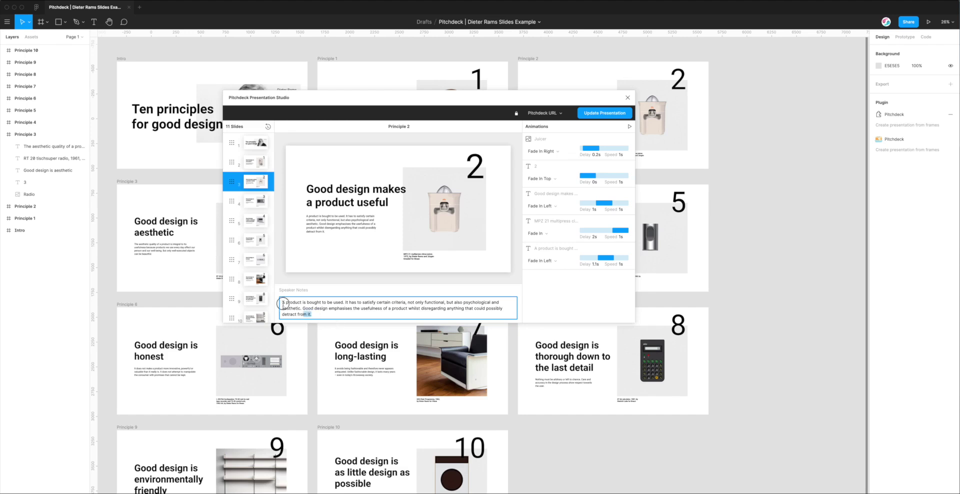
left_click(255, 202)
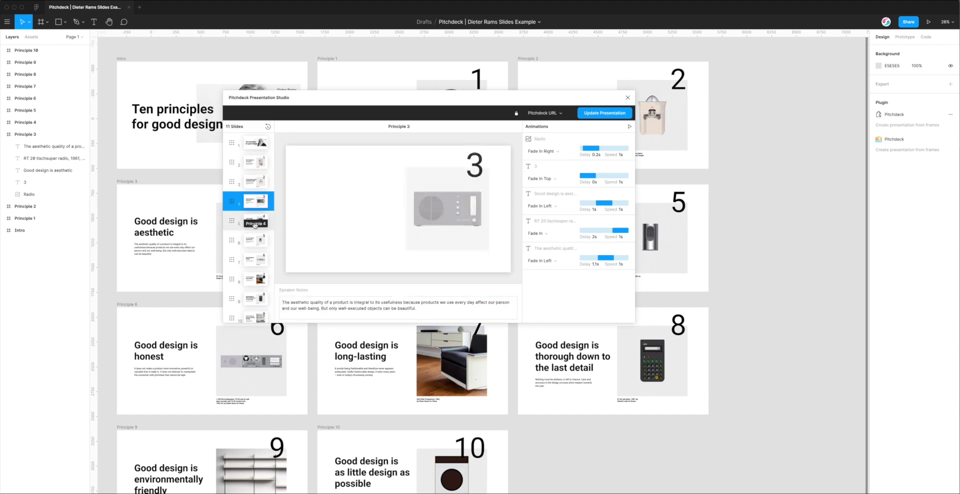
left_click(256, 221)
left_click(258, 240)
left_click(260, 262)
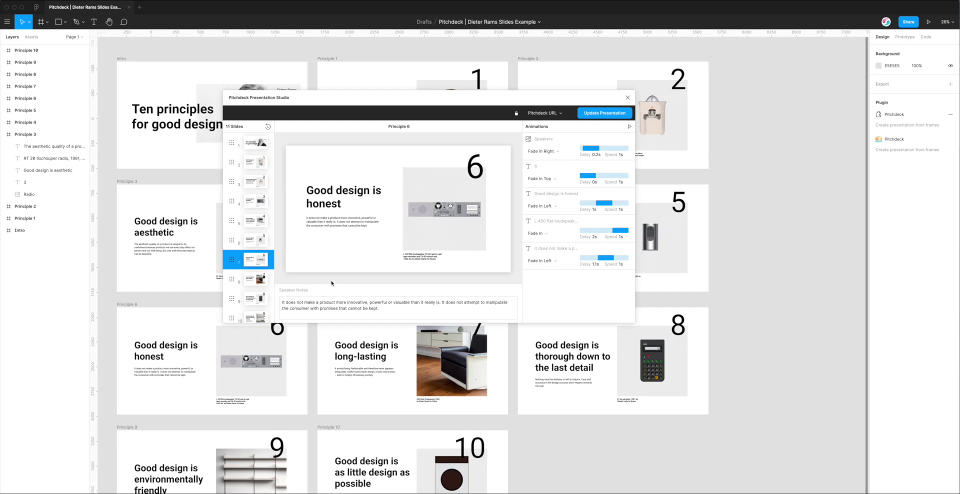
left_click(257, 138)
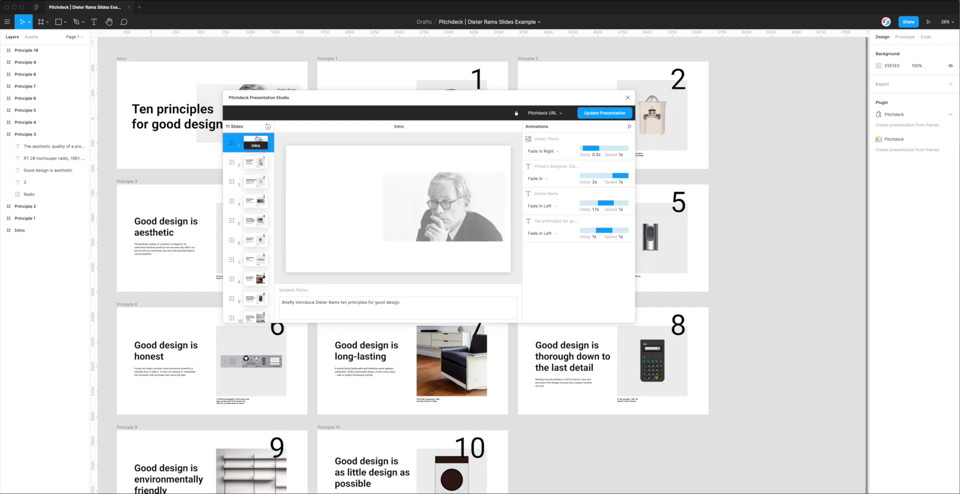
Step: Add a period after 'design' at the end of the Intro speaker note
left_click_drag(400, 303, 282, 303)
left_click(412, 303)
type(".")
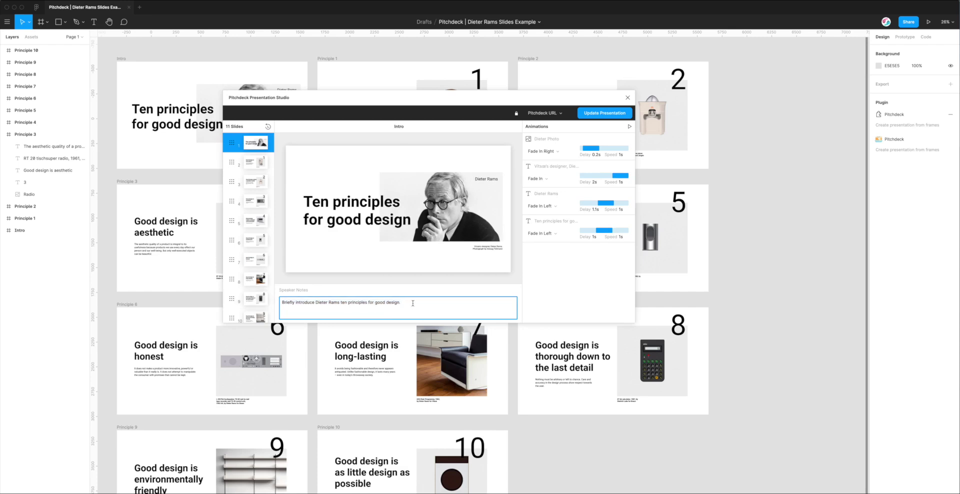
left_click(255, 161)
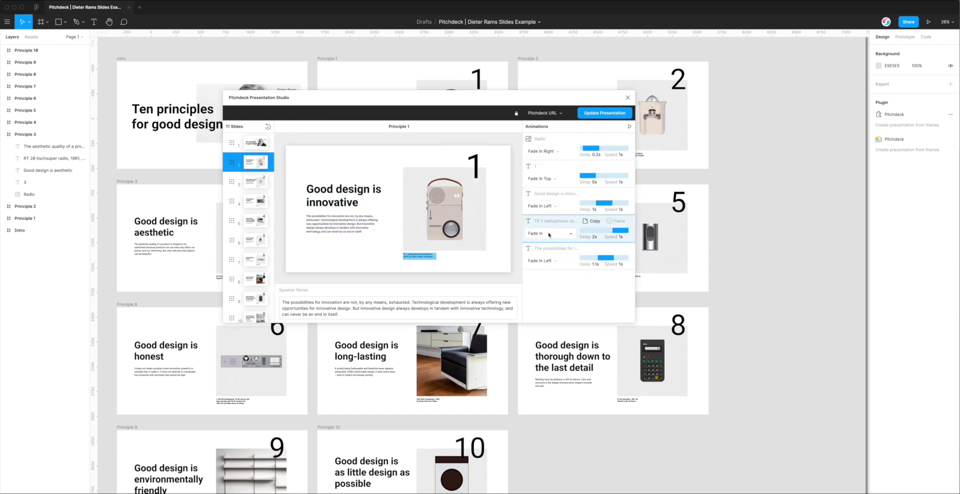
left_click(541, 151)
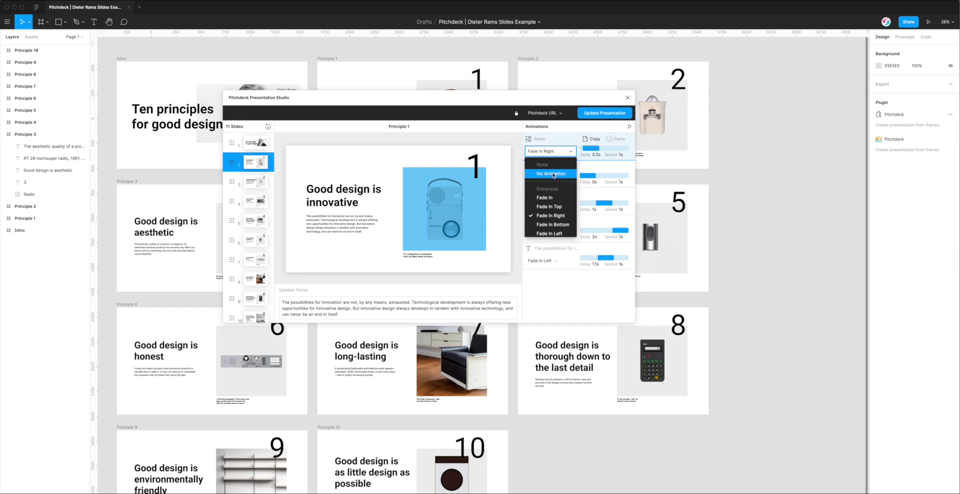
left_click(541, 216)
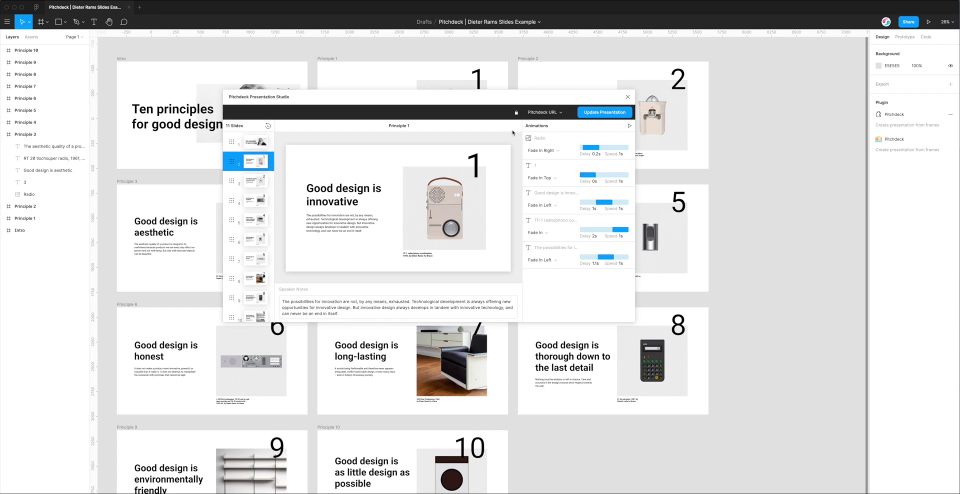
mouse_move(549, 170)
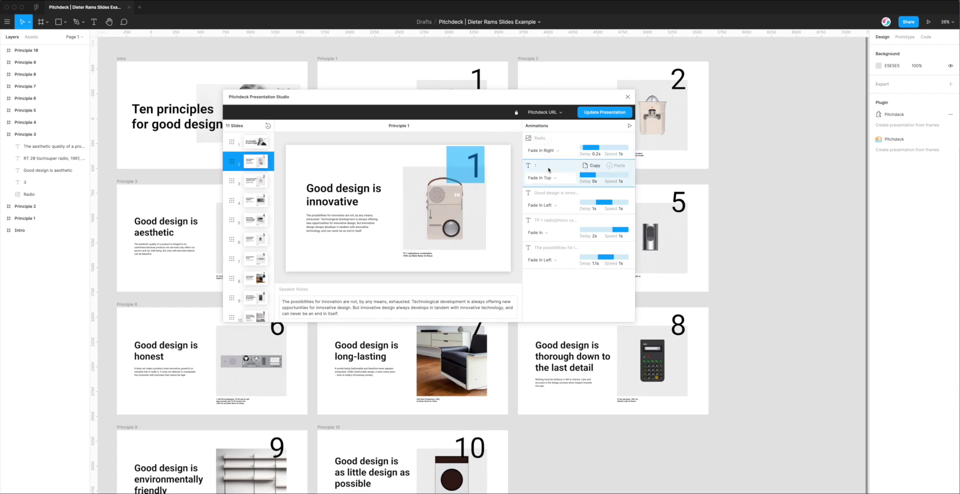
left_click(540, 115)
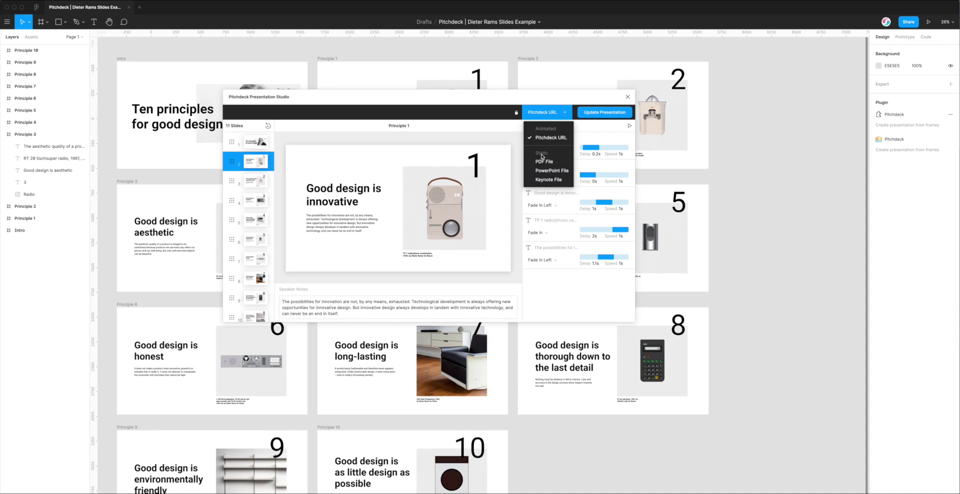
Step: Toggle the export format list open and closed, keeping Pitchdeck URL as the output
left_click(515, 156)
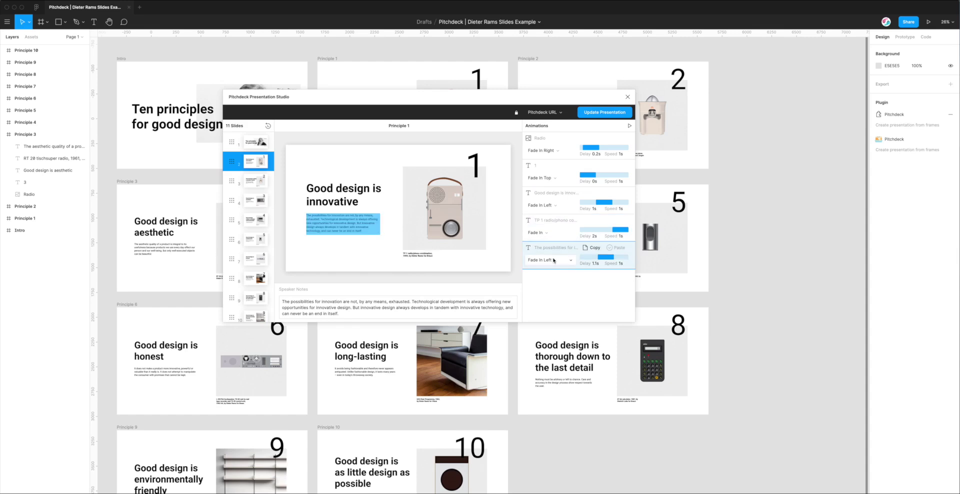
left_click(544, 112)
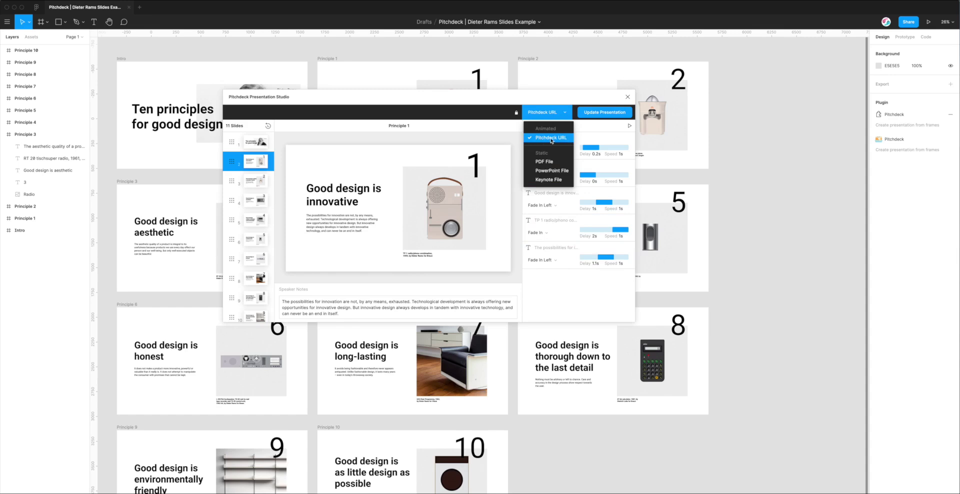
left_click(533, 138)
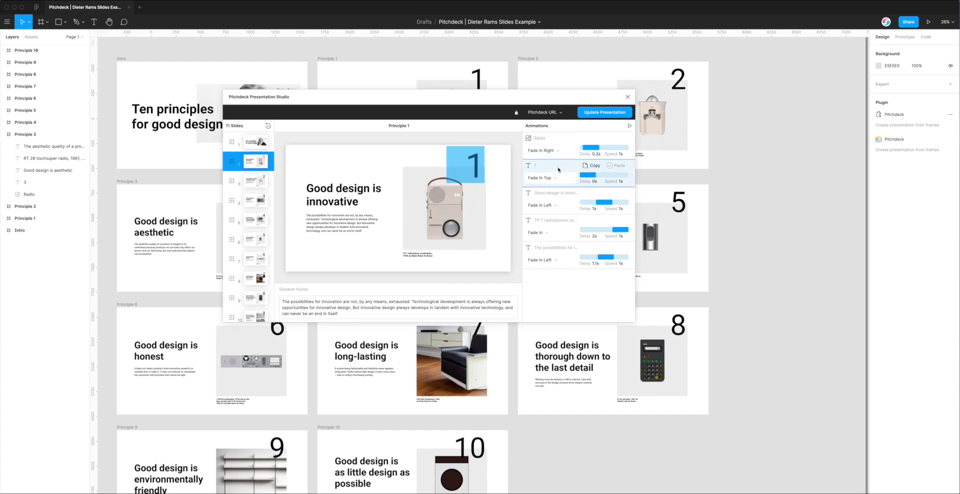
mouse_move(547, 258)
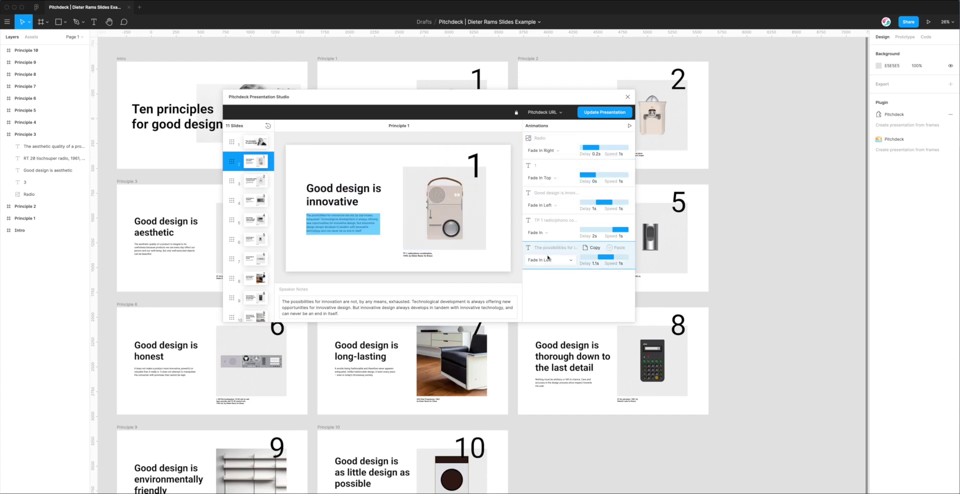
left_click(545, 117)
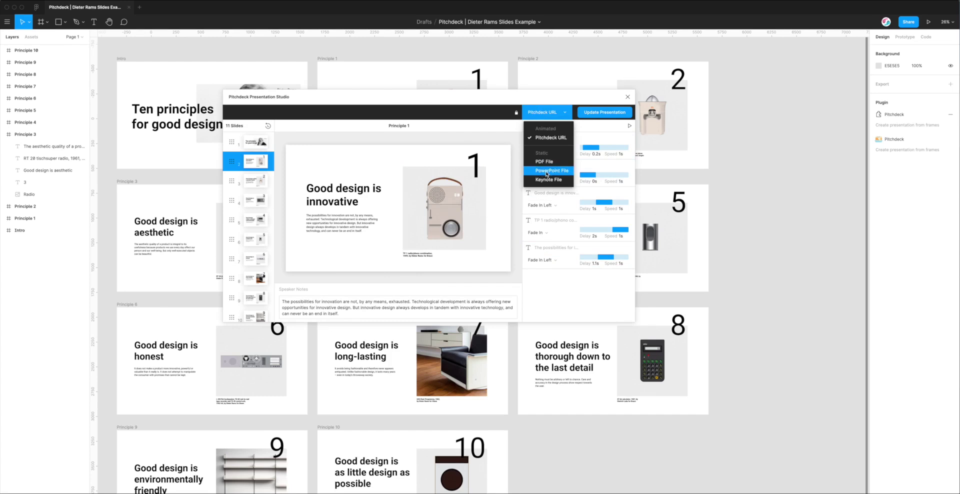
mouse_move(537, 194)
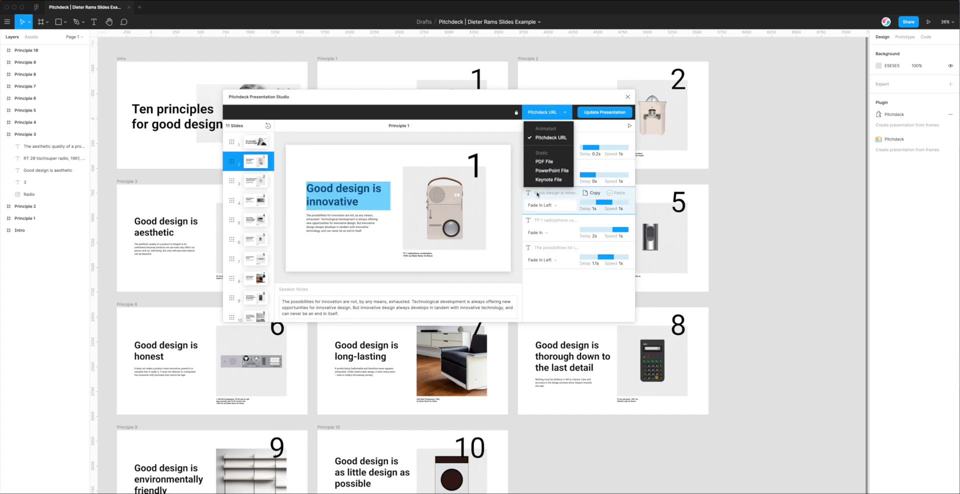
Step: Browse the radio image's entrance animations, keeping Fade In Right
left_click(553, 201)
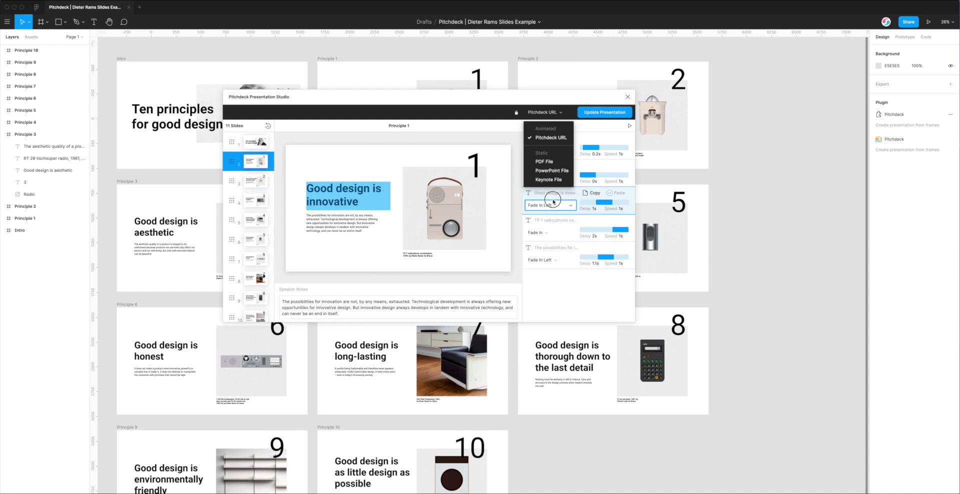
left_click(552, 150)
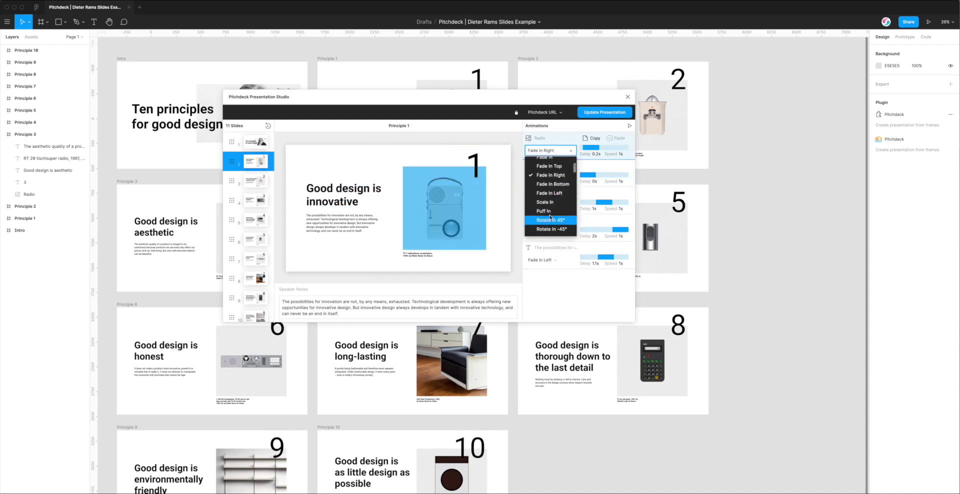
scroll(550, 212, "down", 3)
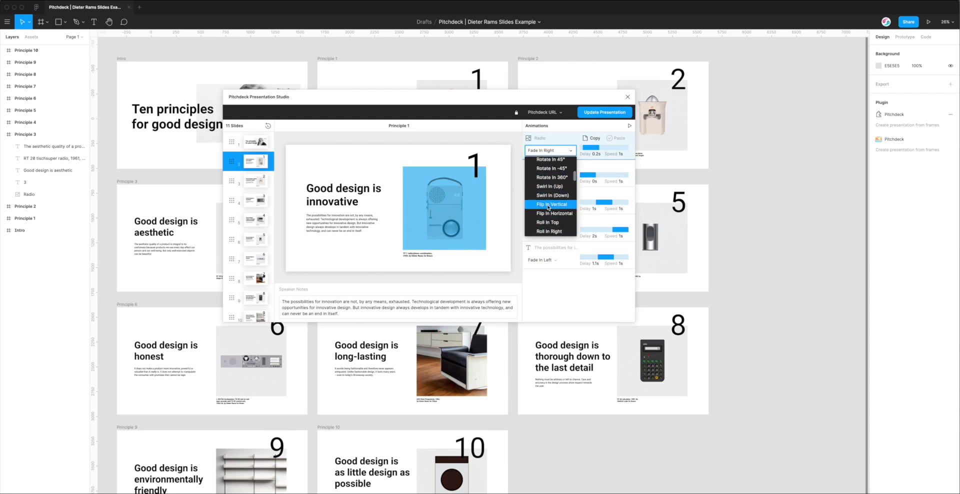
left_click(568, 113)
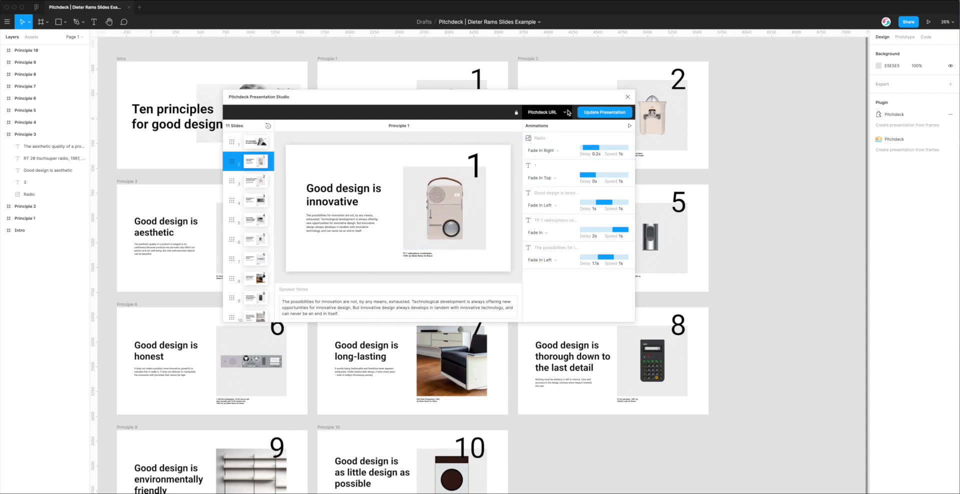
Step: Open and close the export format list, then reopen it to pick a format
left_click(568, 113)
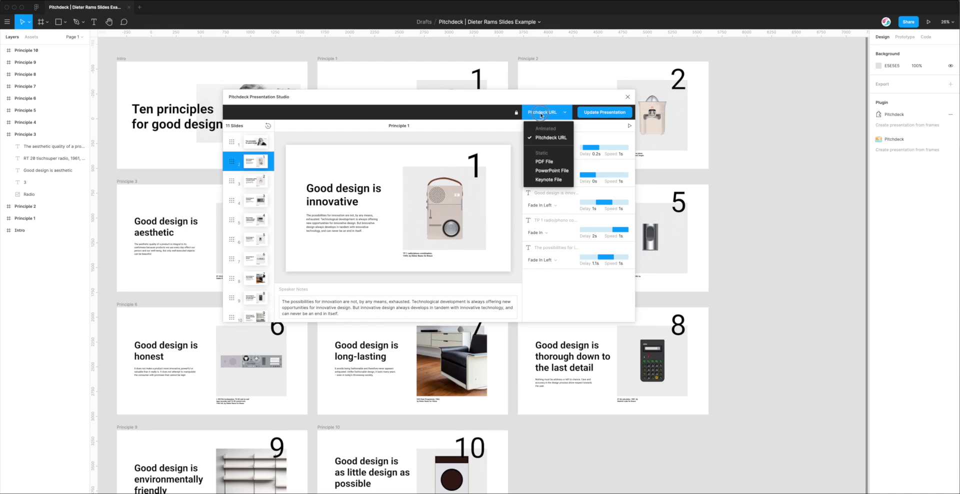
left_click(512, 145)
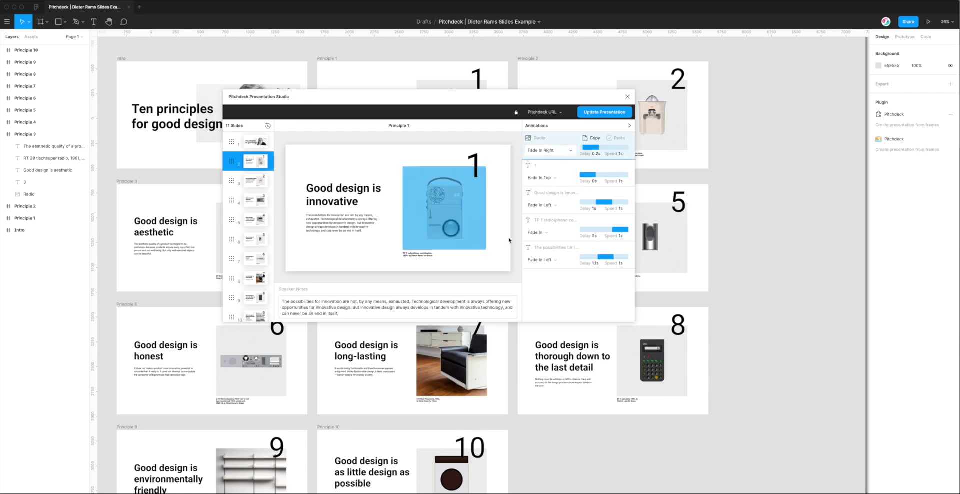
left_click(554, 114)
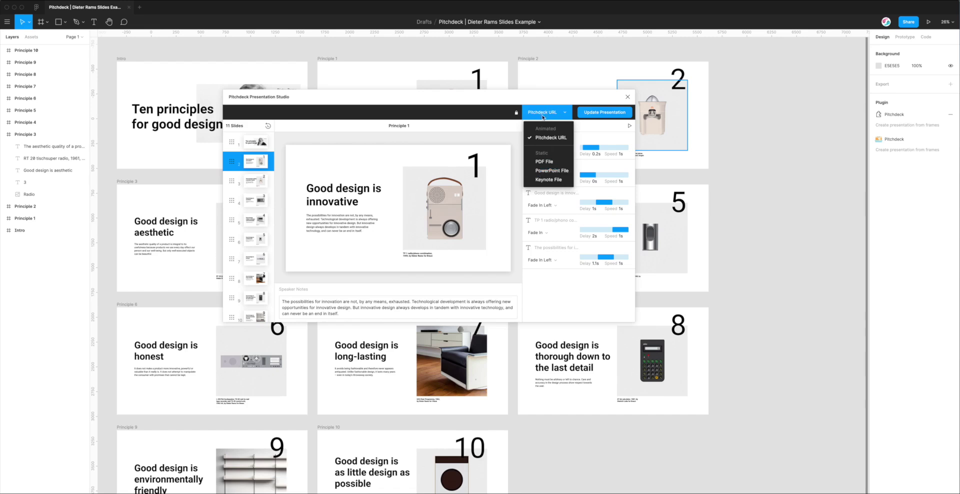
Step: Choose PowerPoint File as the export format and generate the 11-slide PowerPoint export
left_click(549, 172)
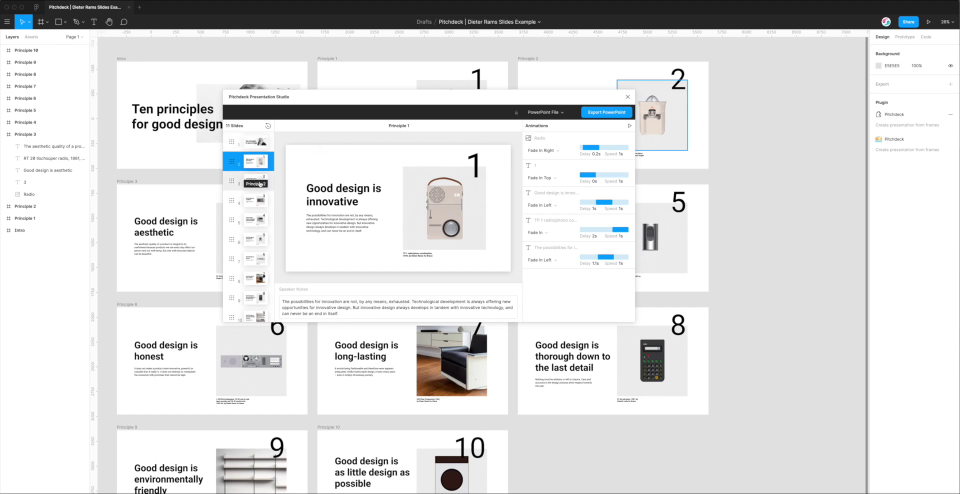
scroll(266, 182, "down", 1)
scroll(266, 181, "up", 1)
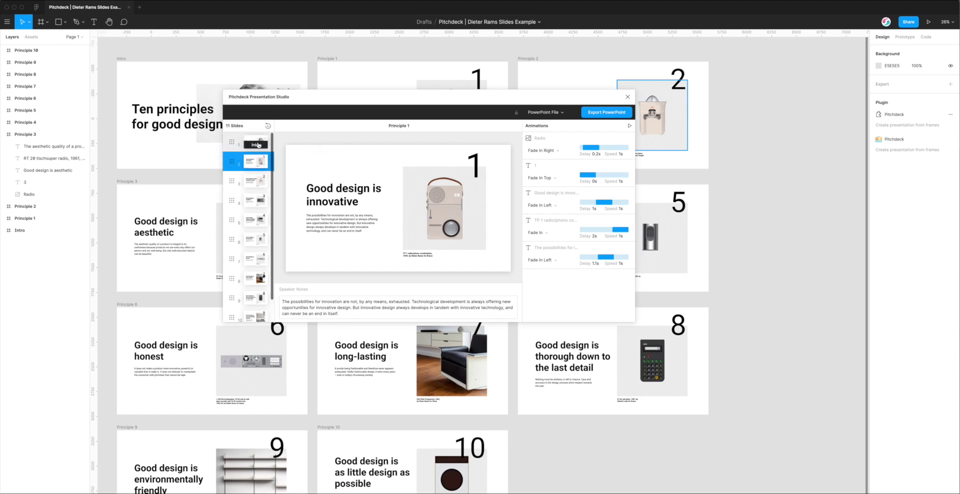
left_click(606, 113)
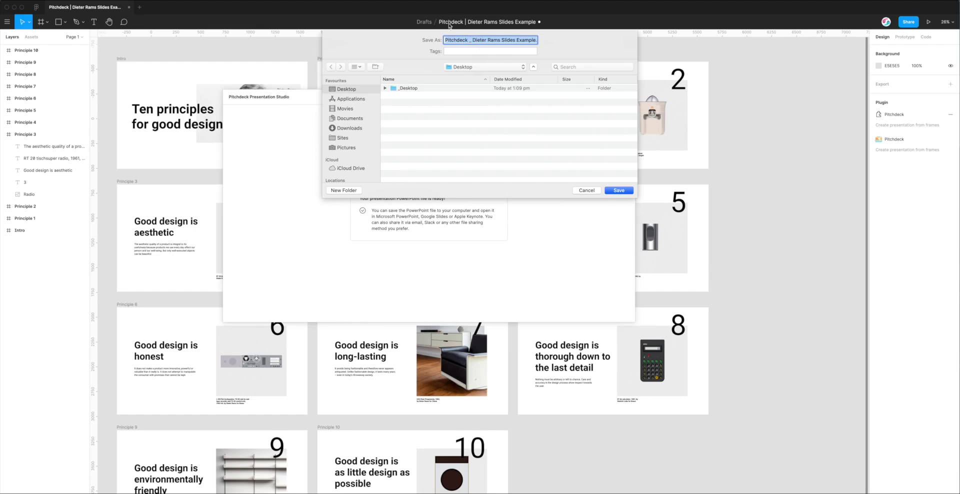
Step: Strip the 'Pitchdeck | ' prefix and '.key', then save 'Dieter Rams Slides Example.pptx' to the Desktop
left_click(477, 40)
key("BackSpace")
key("BackSpace")
key("BackSpace")
key("BackSpace")
key("BackSpace")
key("BackSpace")
key("BackSpace")
key("BackSpace")
key("BackSpace")
key("BackSpace")
key("BackSpace")
key("BackSpace")
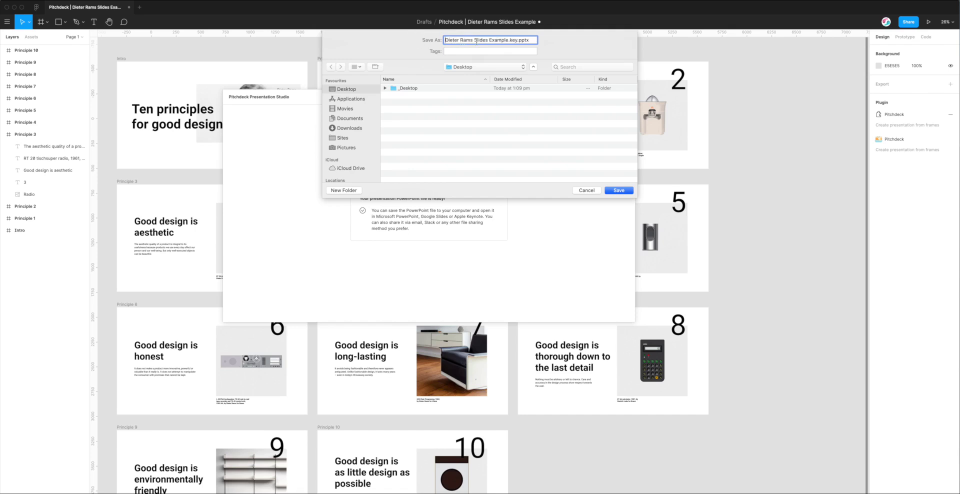
double_click(512, 40)
key("BackSpace")
key("BackSpace")
left_click_drag(447, 40, 527, 41)
left_click(522, 40)
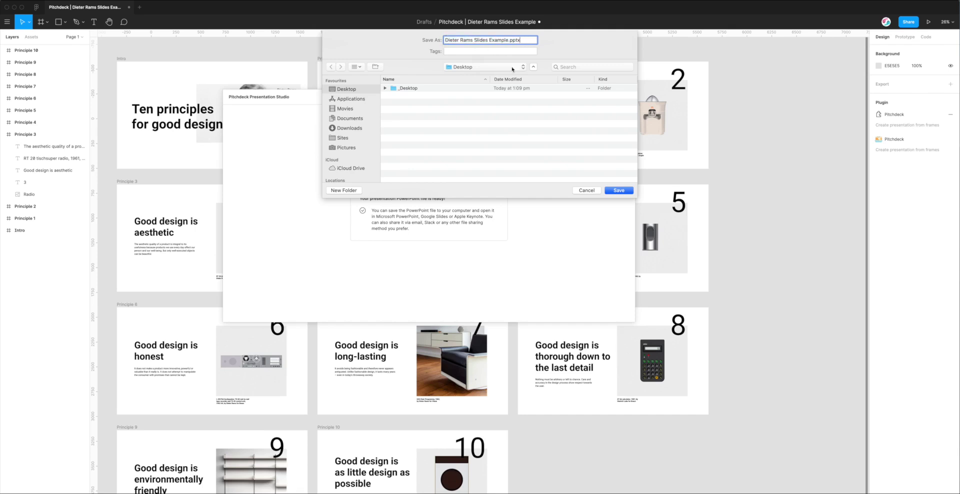
left_click(618, 191)
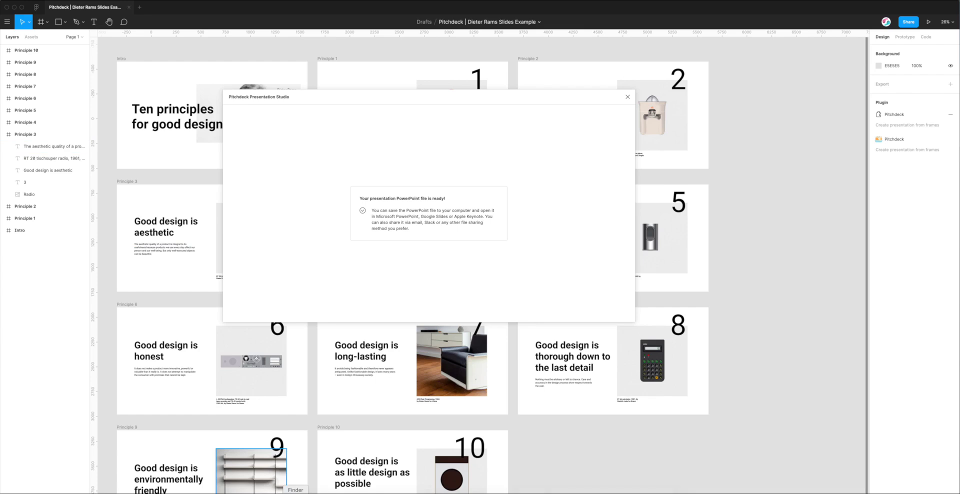
left_click(337, 480)
Step: Open Dieter Rams Slides Example.pptx from the Desktop folder in Keynote
left_click_drag(544, 211, 520, 194)
left_click(505, 227)
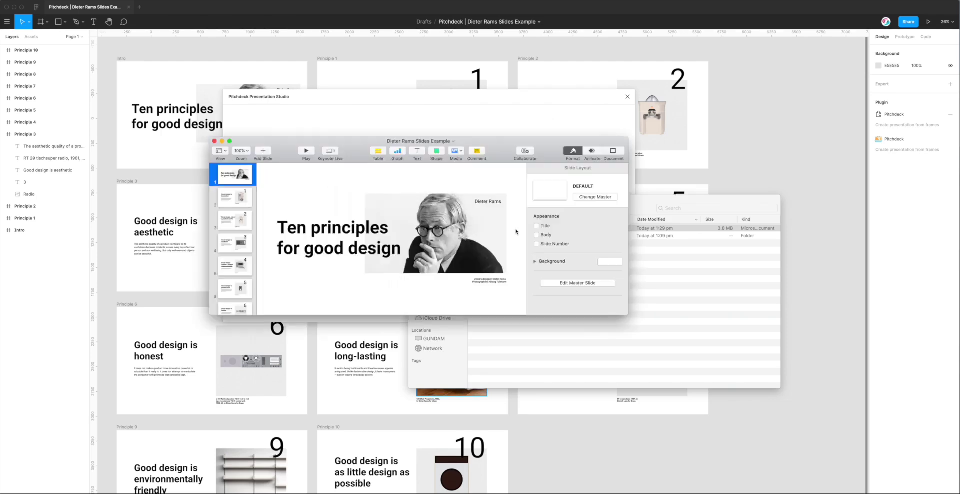
Step: Move the Keynote window toward the top and enlarge it to fill most of the screen
left_click_drag(502, 154, 484, 75)
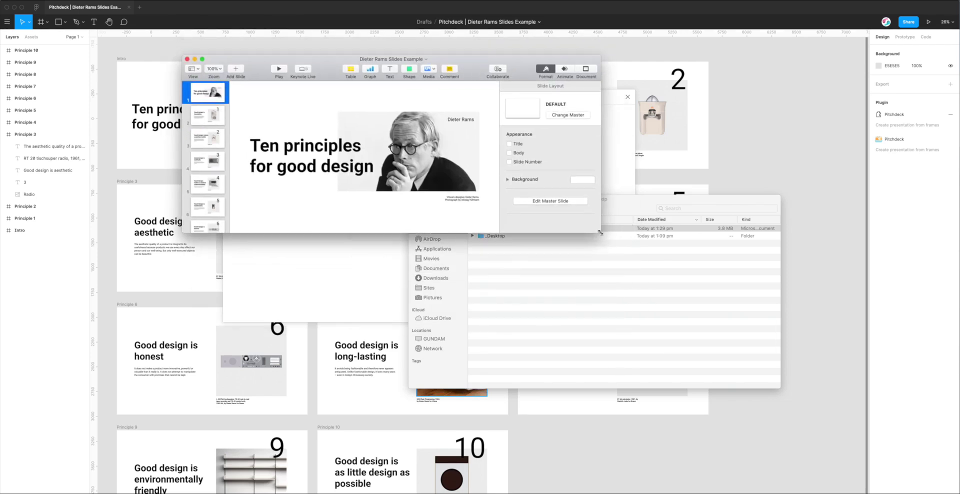
left_click_drag(600, 232, 859, 399)
left_click_drag(620, 65, 561, 72)
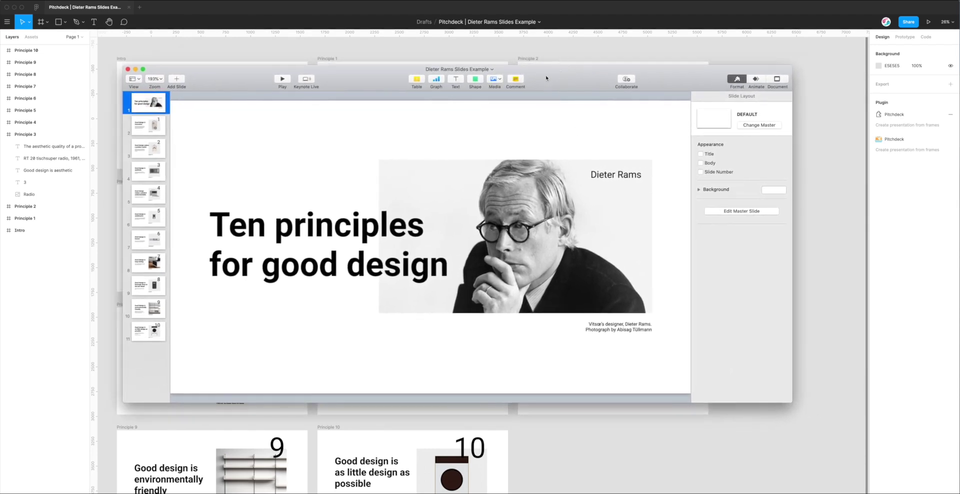
Step: Browse slides 2 through 11 in the slide navigator, then return to the title slide
left_click(155, 126)
left_click(150, 143)
left_click(156, 171)
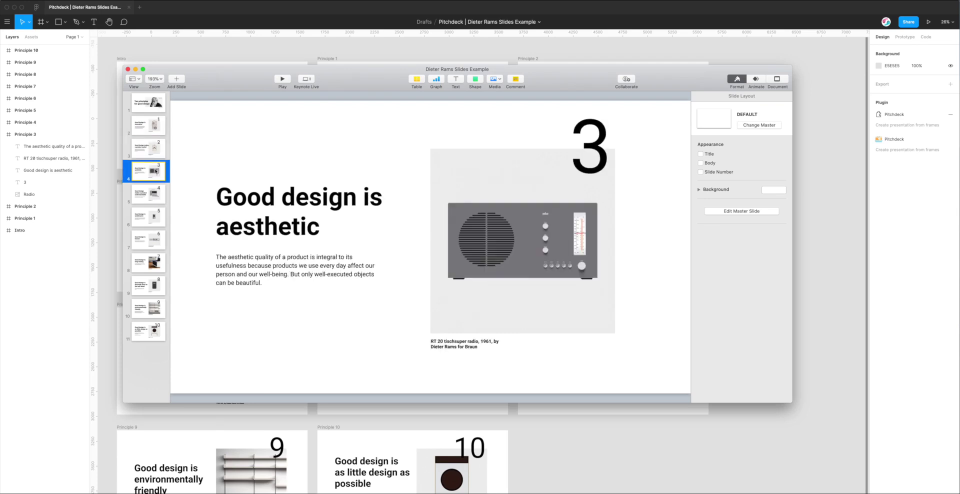
left_click(150, 194)
left_click(150, 217)
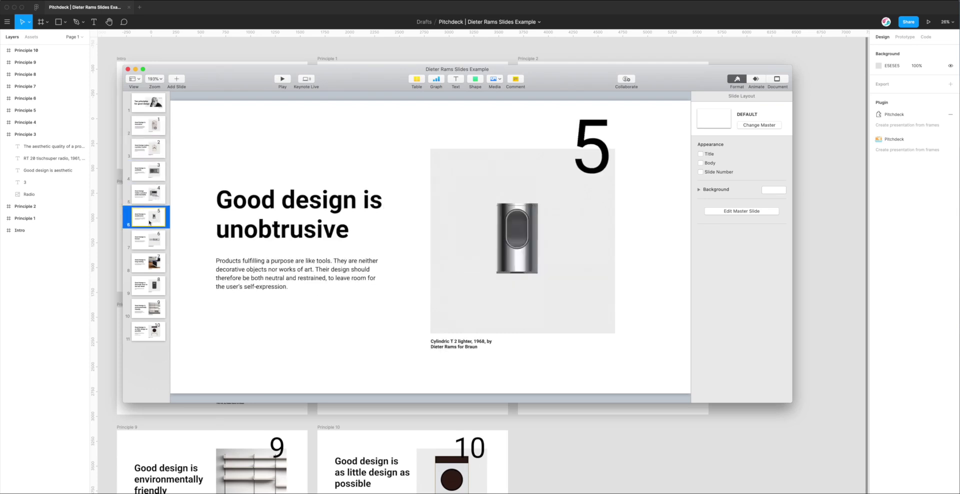
left_click(149, 245)
left_click(153, 267)
left_click(153, 290)
left_click(154, 313)
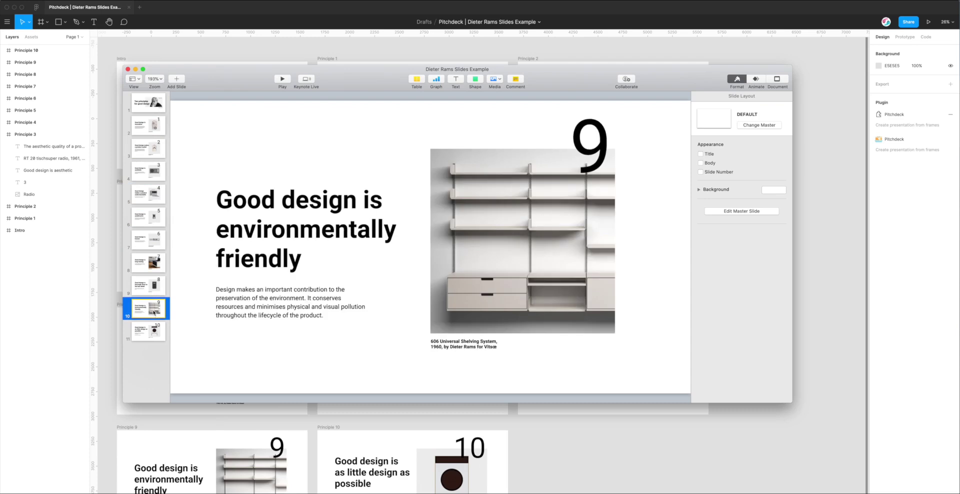
left_click(153, 334)
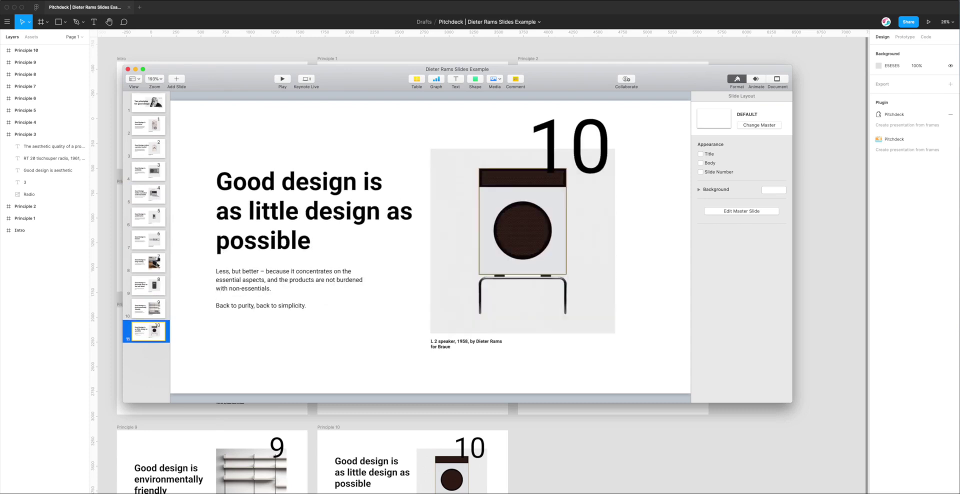
left_click(153, 109)
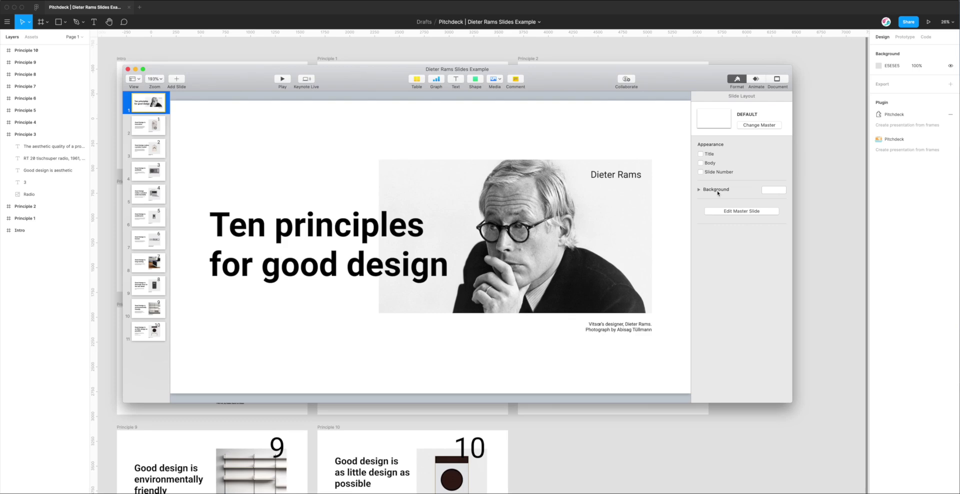
Step: Try yellow and light blue slide backgrounds, then set the background back to white
left_click(778, 191)
left_click(778, 237)
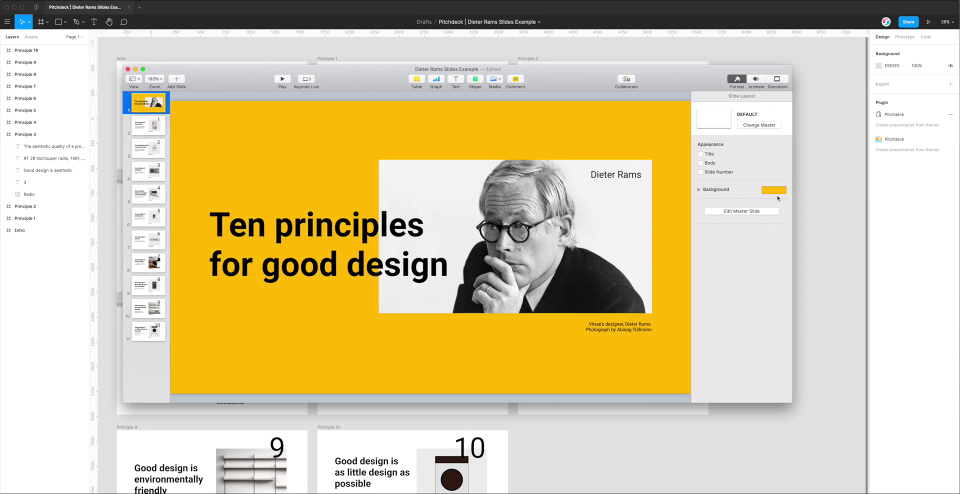
left_click(790, 251)
left_click(772, 191)
left_click(780, 259)
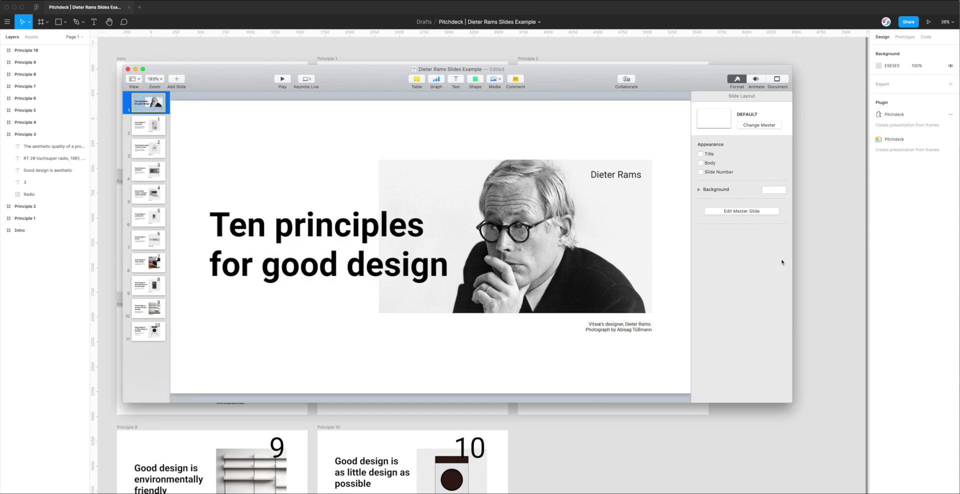
Step: Shift the 'Ten principles for good design' title box slightly to the right
left_click(341, 226)
left_click_drag(341, 226, 360, 217)
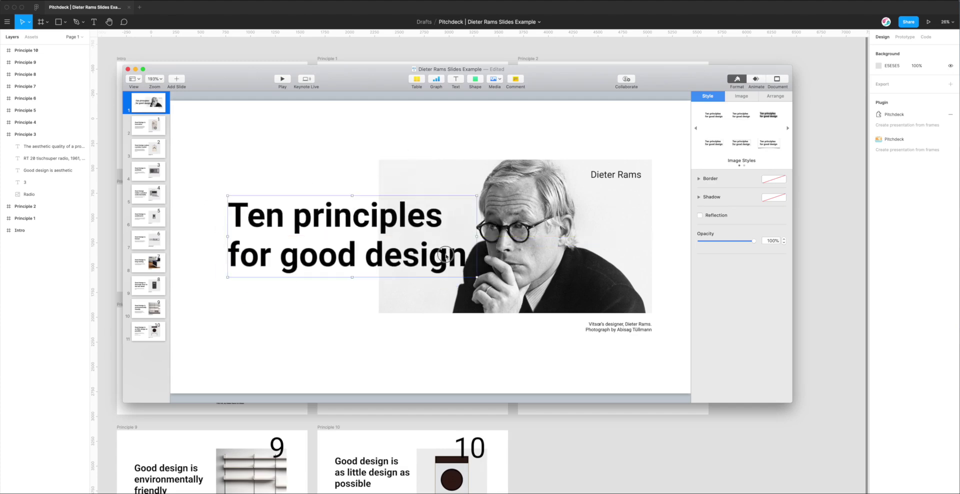
mouse_move(442, 253)
left_mouse_down()
mouse_move(479, 252)
mouse_move(443, 253)
left_mouse_up()
Step: Deselect the title, enlarge the Keynote window, and turn on View > Show Presenter Notes
left_click(324, 168)
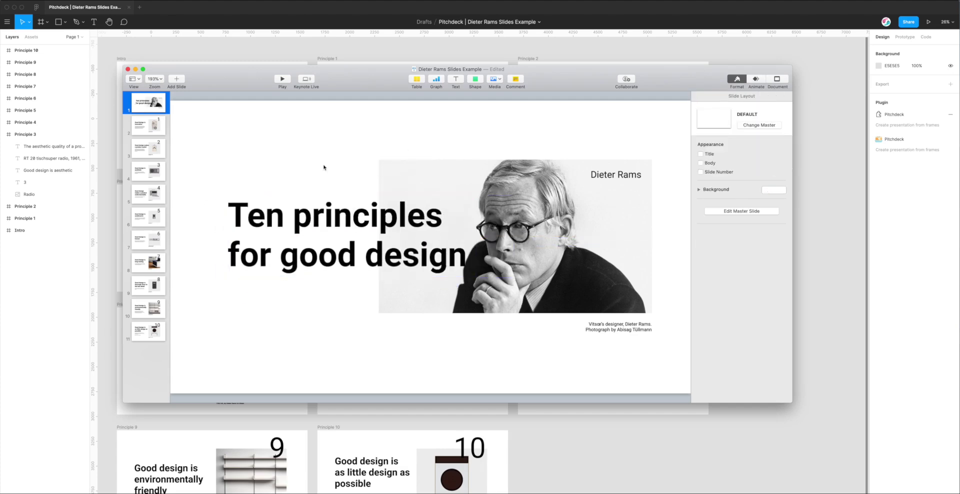
double_click(342, 80)
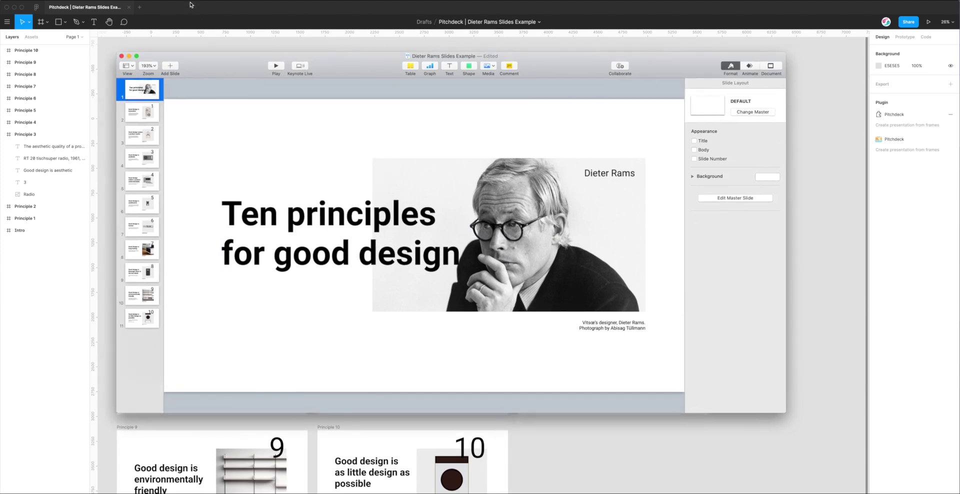
left_click(190, 0)
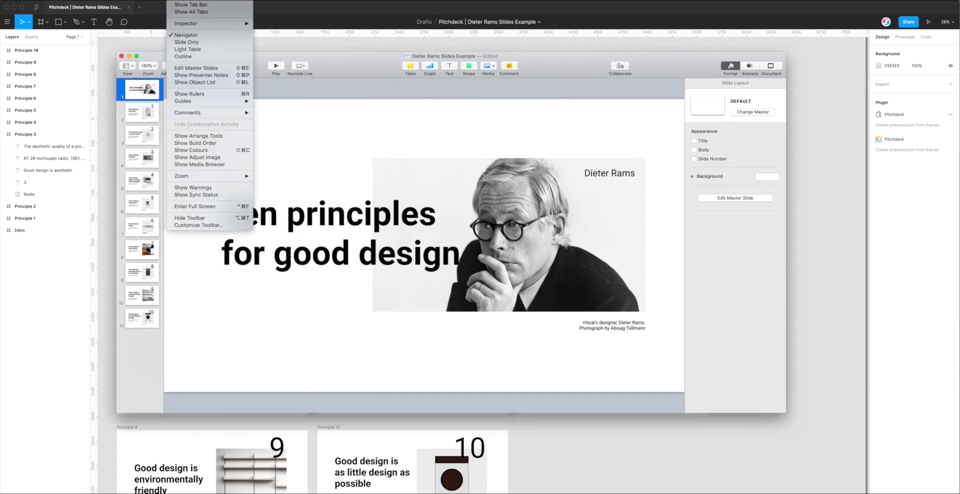
left_click(190, 1)
left_click(190, 1)
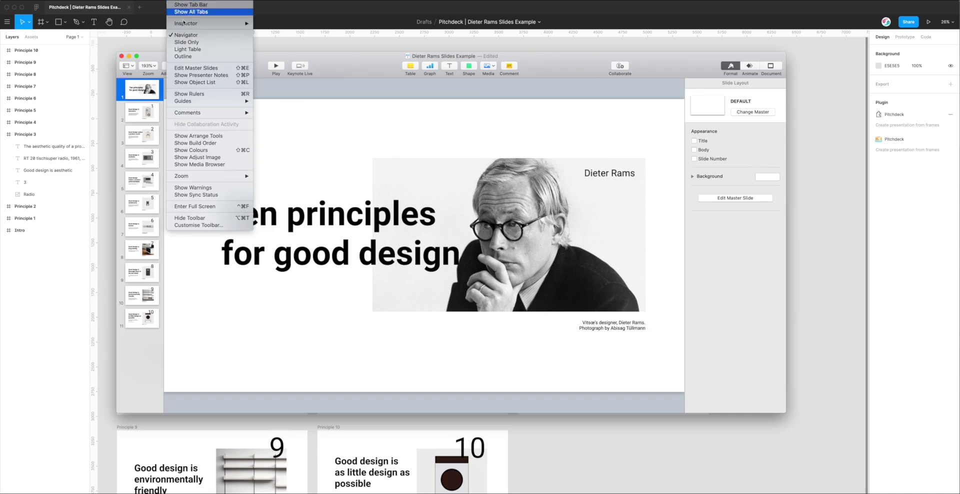
left_click(189, 76)
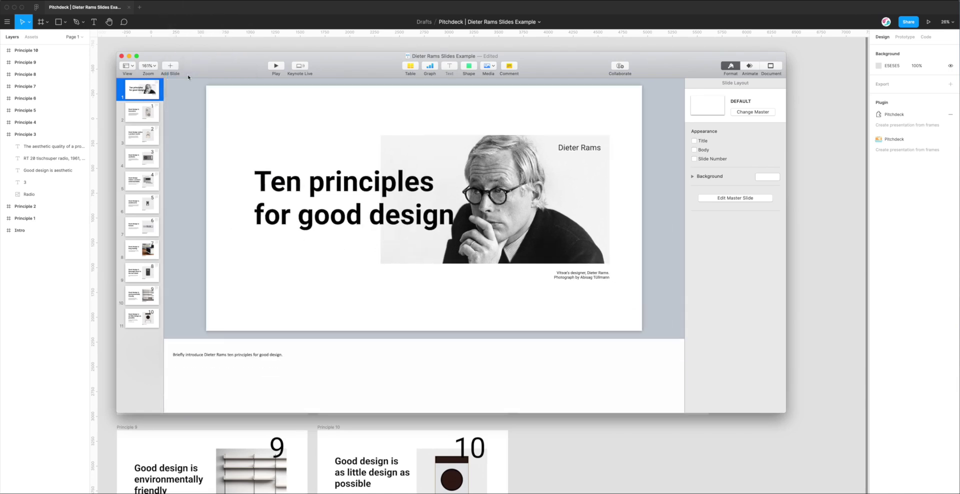
Step: Check the title slide's note, then go to the 'Good design makes a product understandable' slide
left_click_drag(174, 356, 195, 355)
left_click(198, 343)
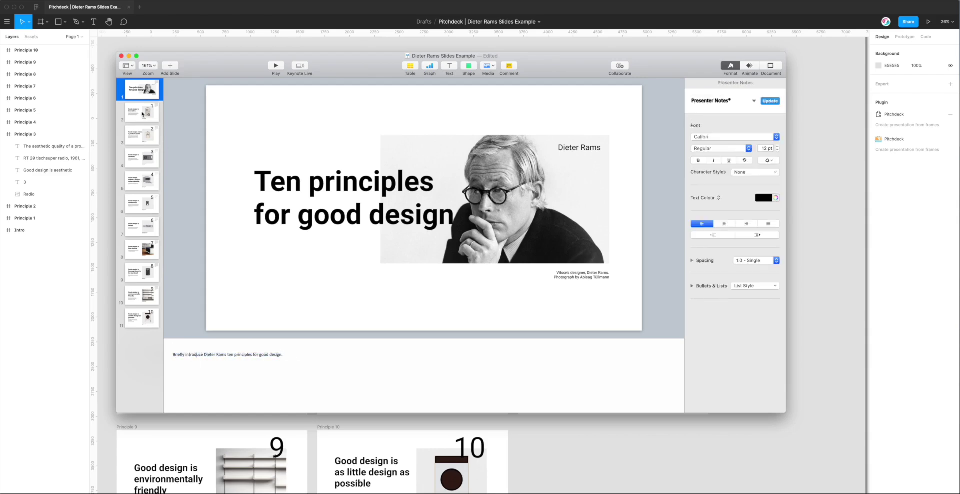
left_click(143, 114)
left_click(141, 134)
left_click(148, 159)
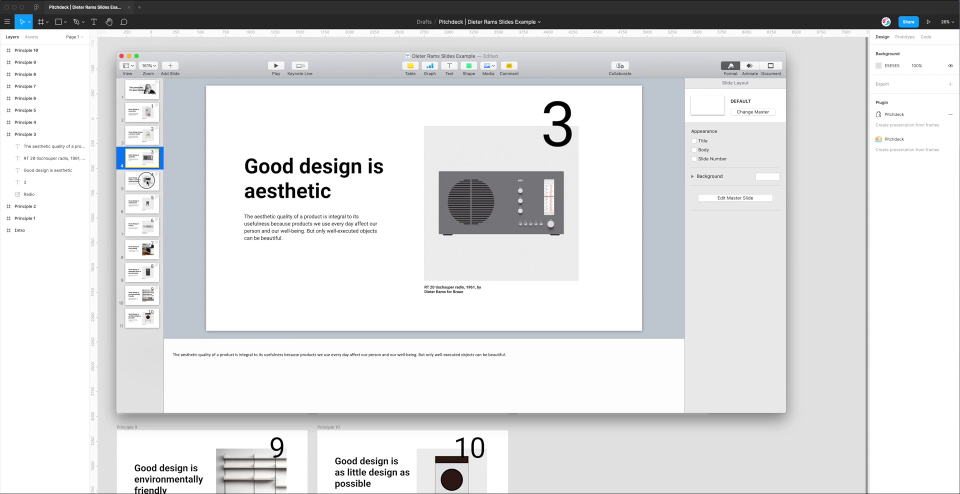
left_click(147, 182)
Step: Replace its presenter note with just 'It clarifies the product's structure' and select the title
left_click(364, 355)
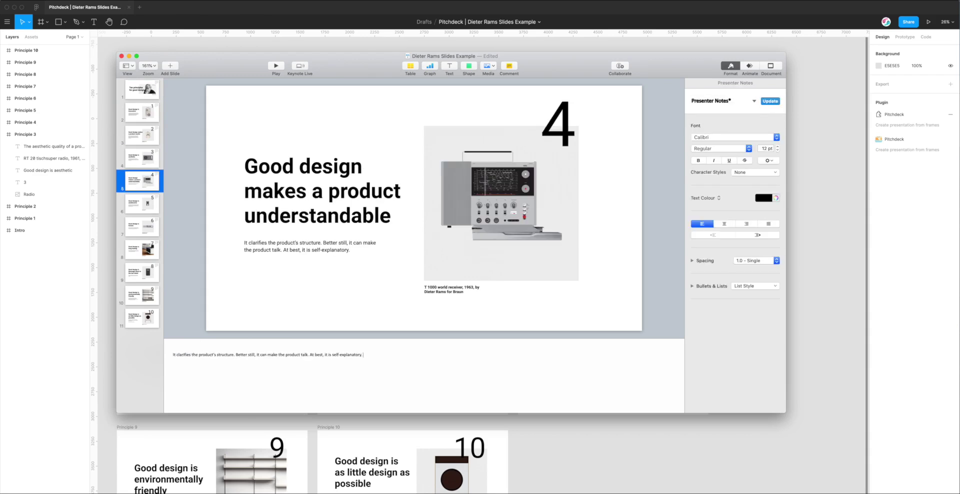
type("As")
key("super+a")
key("super+c")
key("BackSpace")
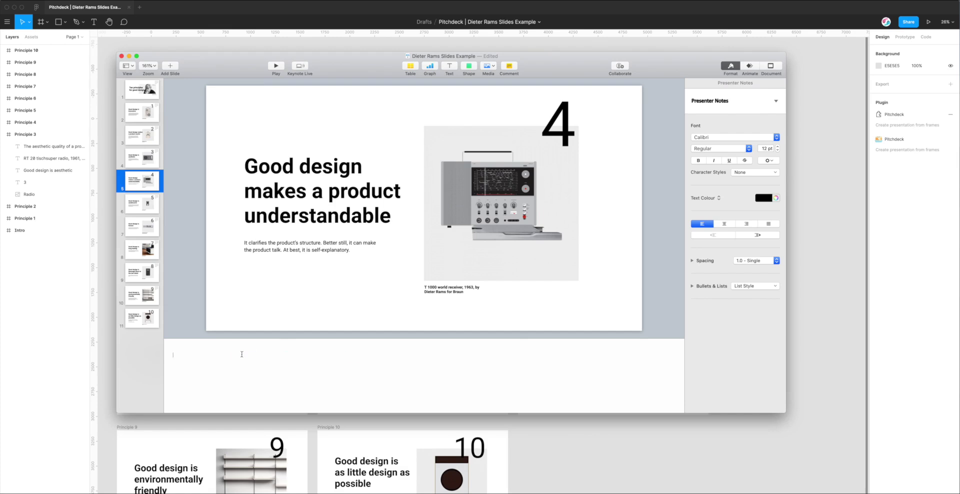
key("super+v")
left_click_drag(238, 355, 363, 355)
key("BackSpace")
left_click(311, 252)
left_click(315, 215)
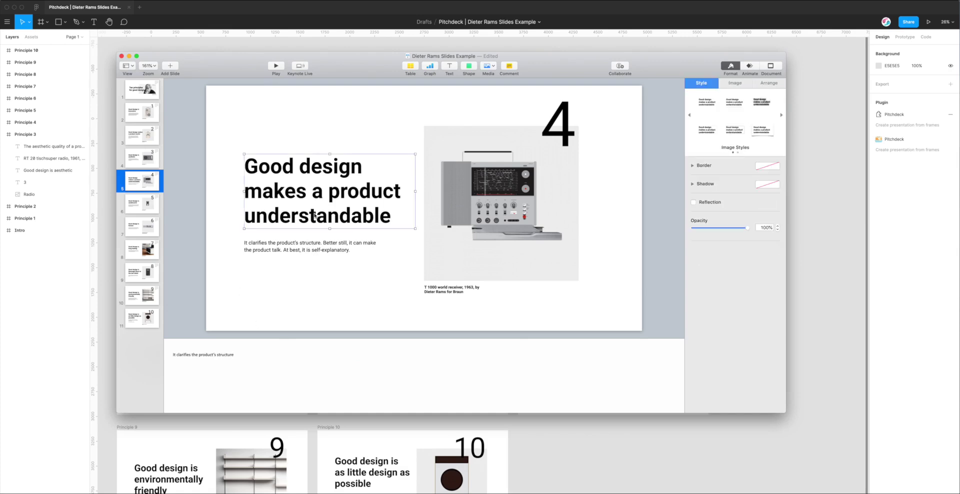
Step: Inspect the title's Image and Style format settings, briefly testing and restoring its opacity
left_click(734, 83)
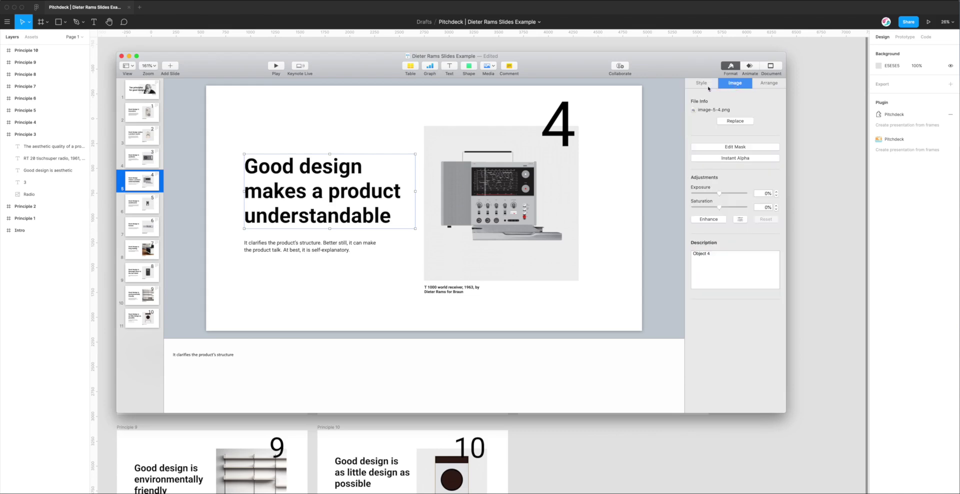
left_click(701, 84)
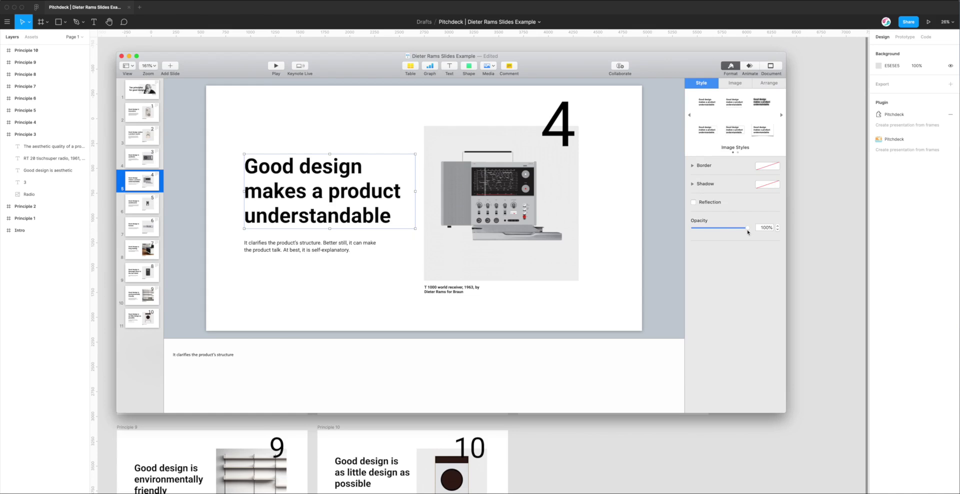
mouse_move(747, 228)
left_mouse_down()
mouse_move(718, 227)
mouse_move(752, 227)
left_mouse_up()
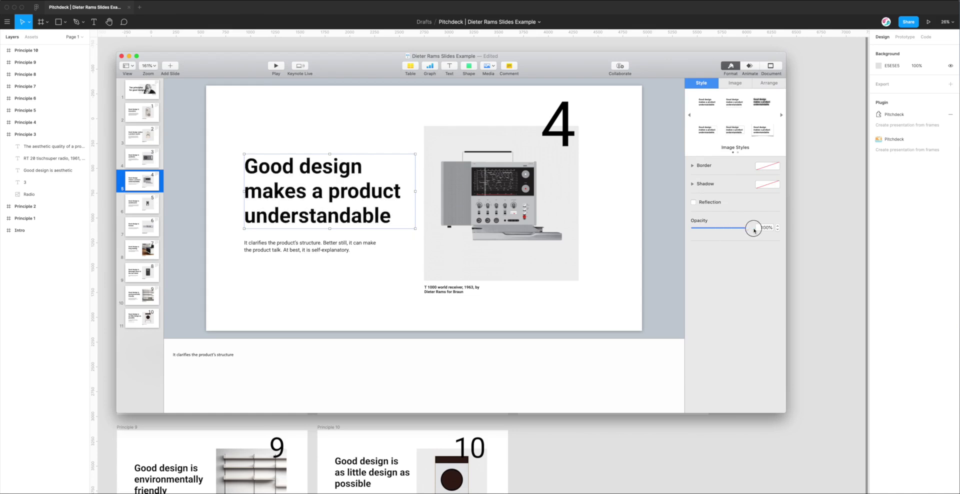
Step: Give the title a 1.50 s Blur build-in effect and preview it
left_click(749, 66)
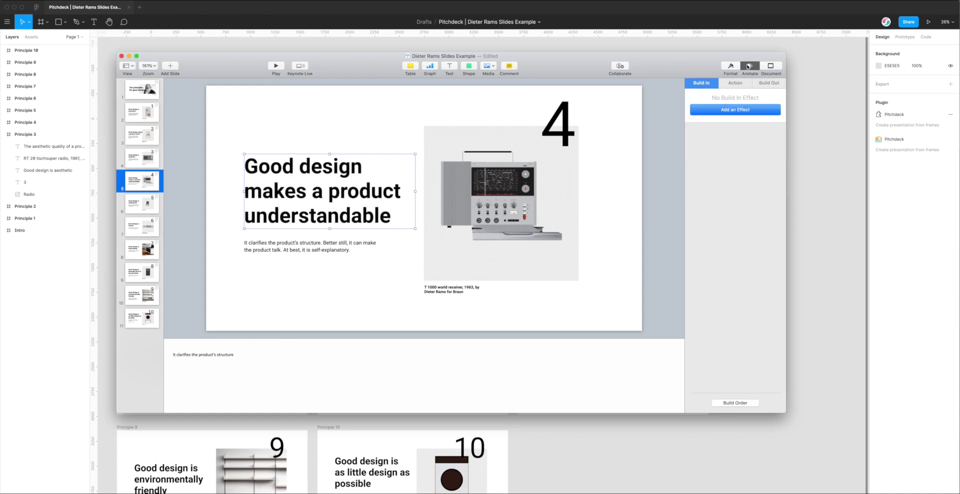
left_click(726, 111)
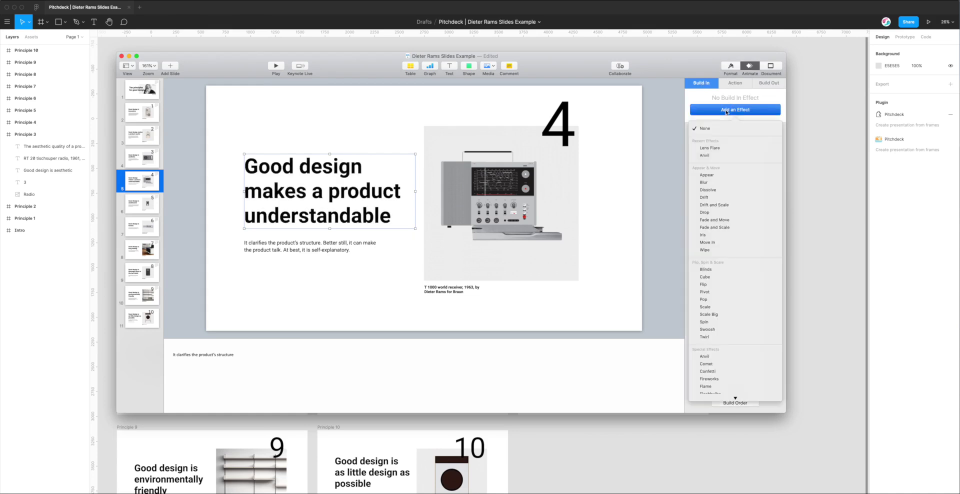
left_click(704, 183)
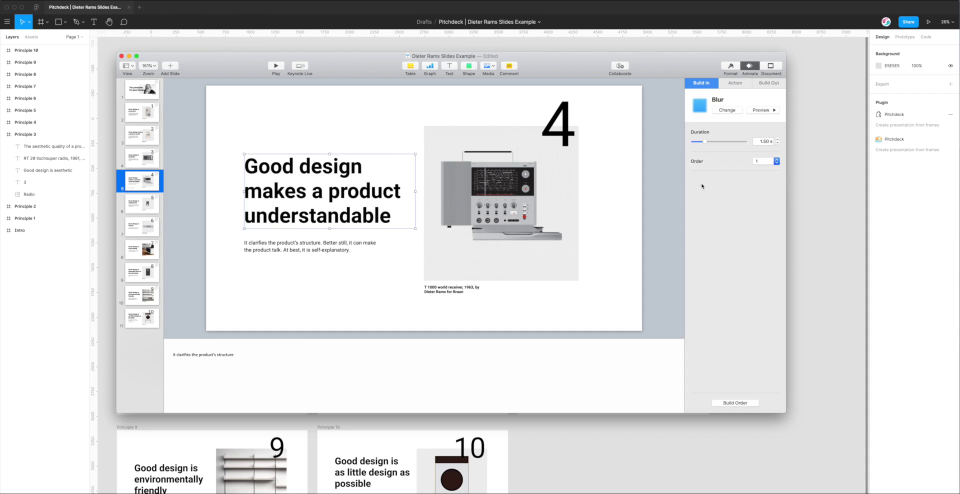
left_click(762, 110)
left_click_drag(552, 74, 553, 127)
left_click(335, 196)
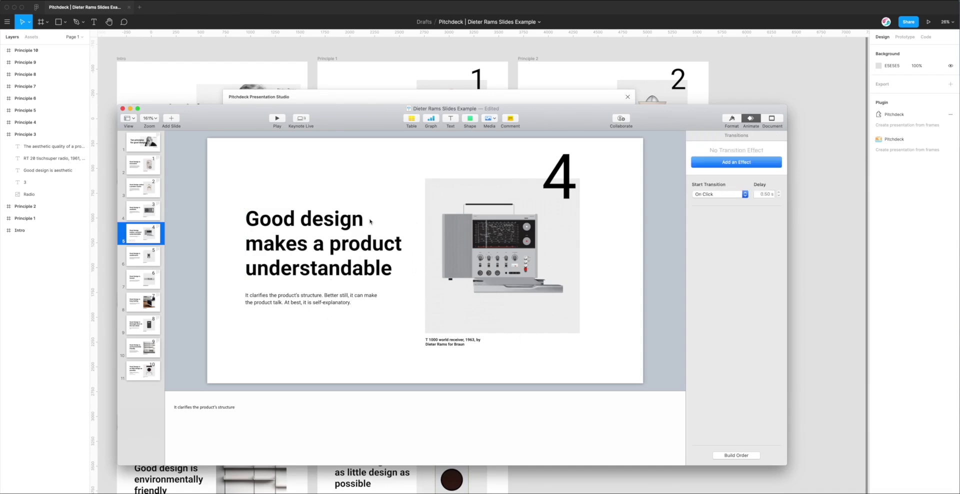
Step: Review slide 3, 'Good design makes a product useful', then minimize the presentation window
left_click_drag(544, 111, 552, 90)
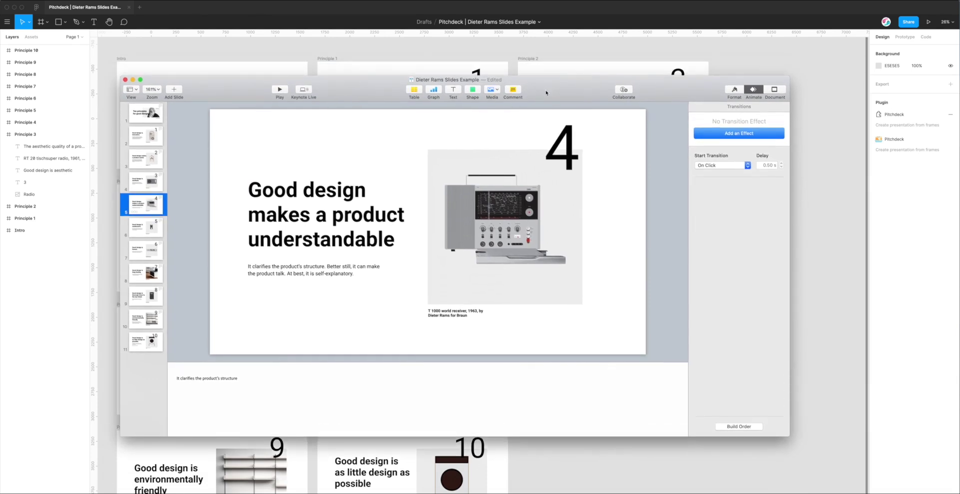
left_click_drag(382, 87, 389, 86)
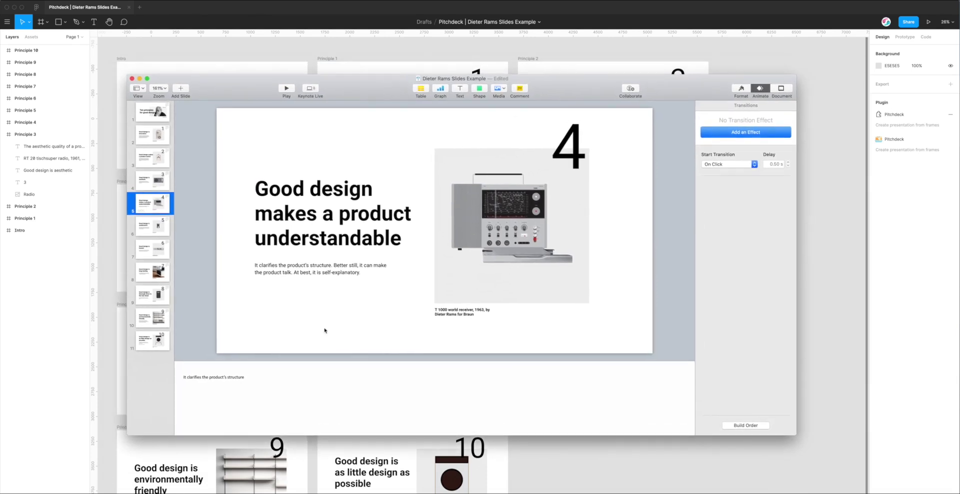
left_click(143, 181)
left_click(149, 157)
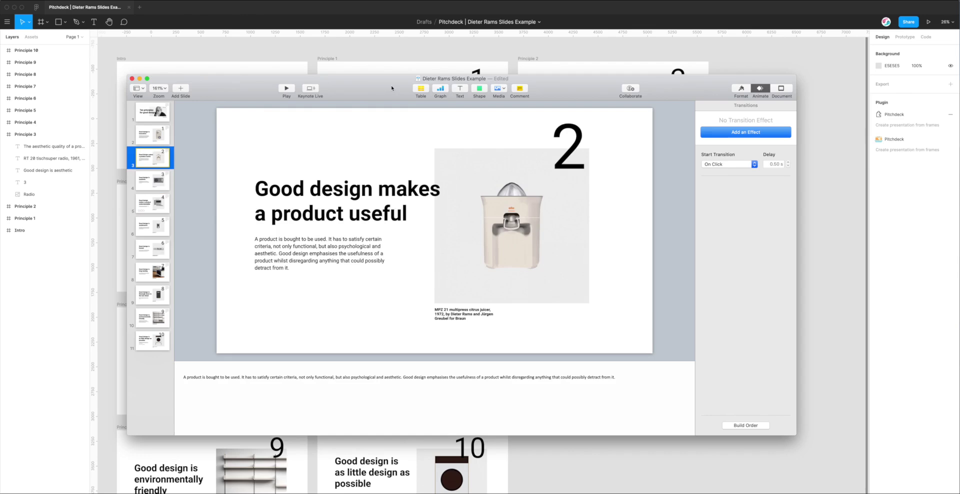
left_click_drag(391, 88, 404, 95)
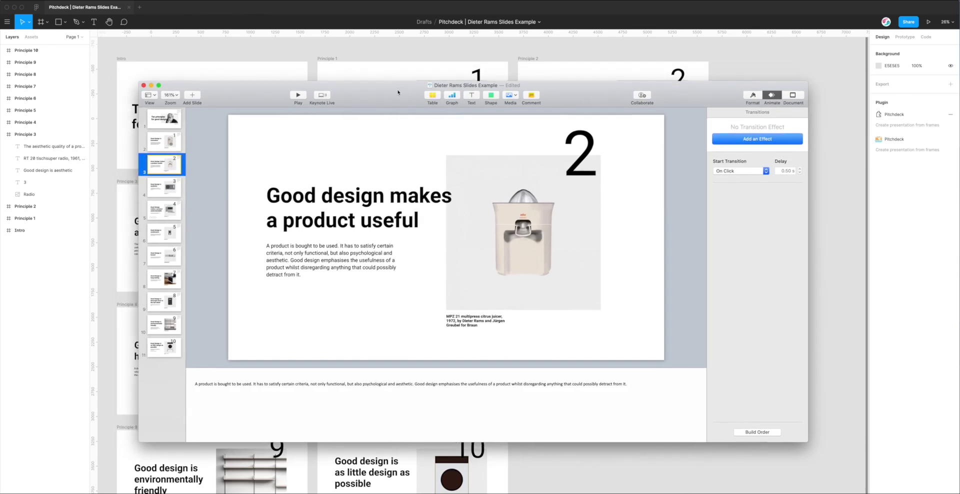
left_click(152, 86)
Step: Move the Desktop folder window aside, bring Figma forward and close the Pitchdeck export dialog
left_click_drag(460, 210, 486, 224)
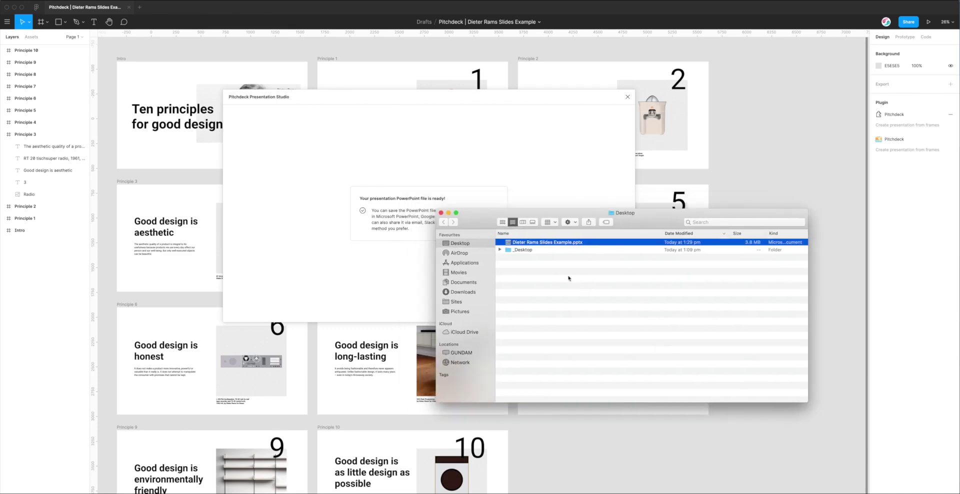
left_click(520, 178)
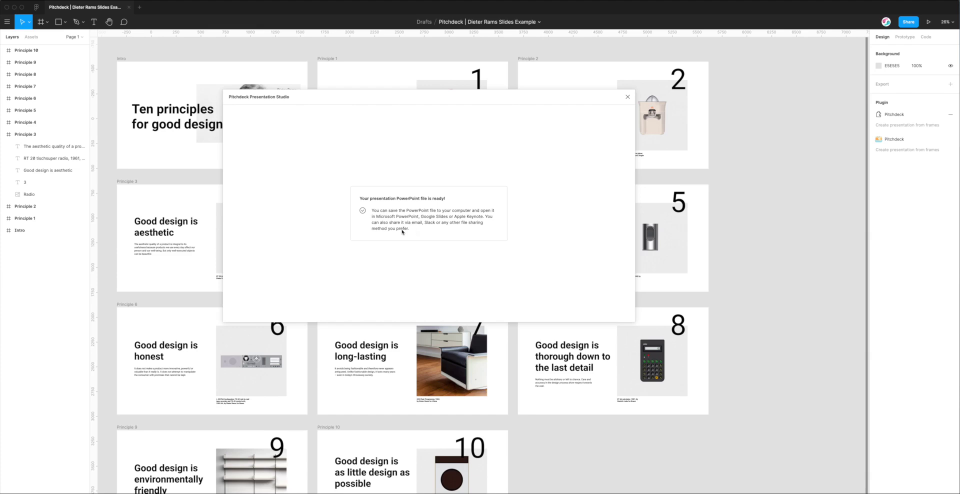
left_click(628, 98)
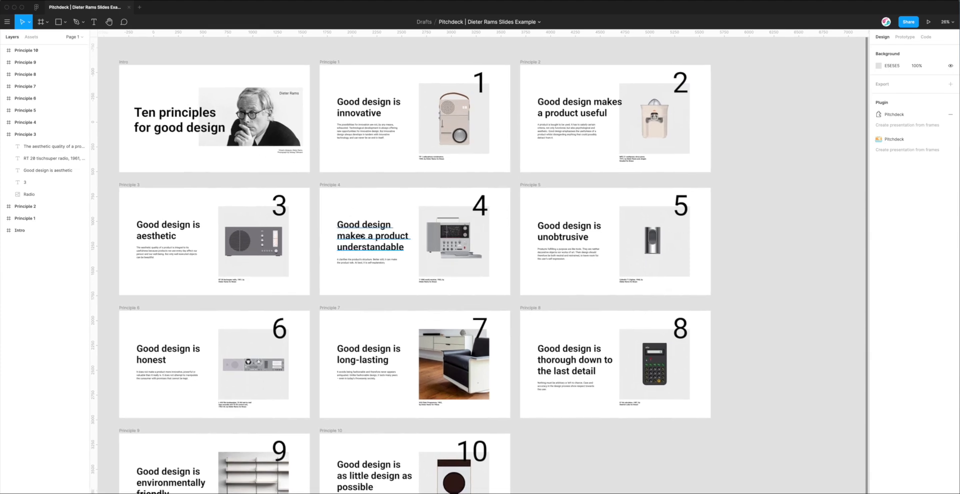
scroll(390, 226, "left", 2)
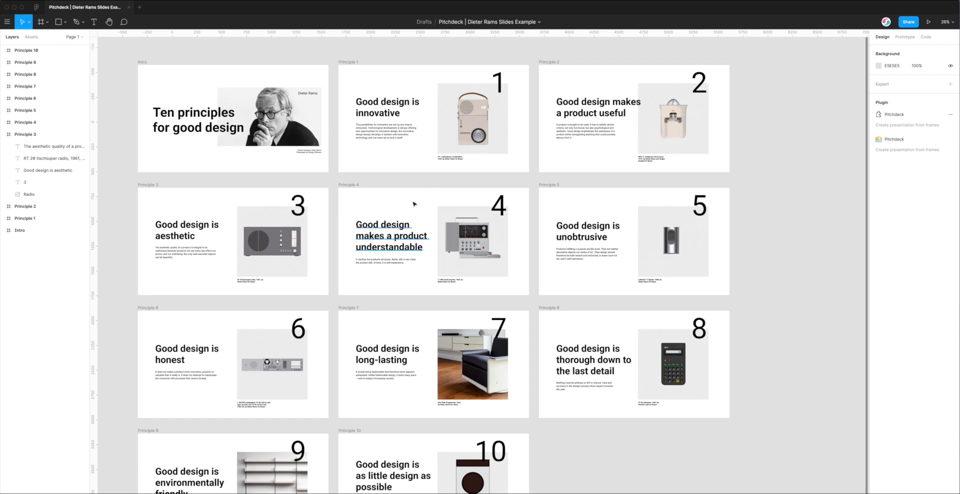
left_click(389, 115)
double_click(389, 115)
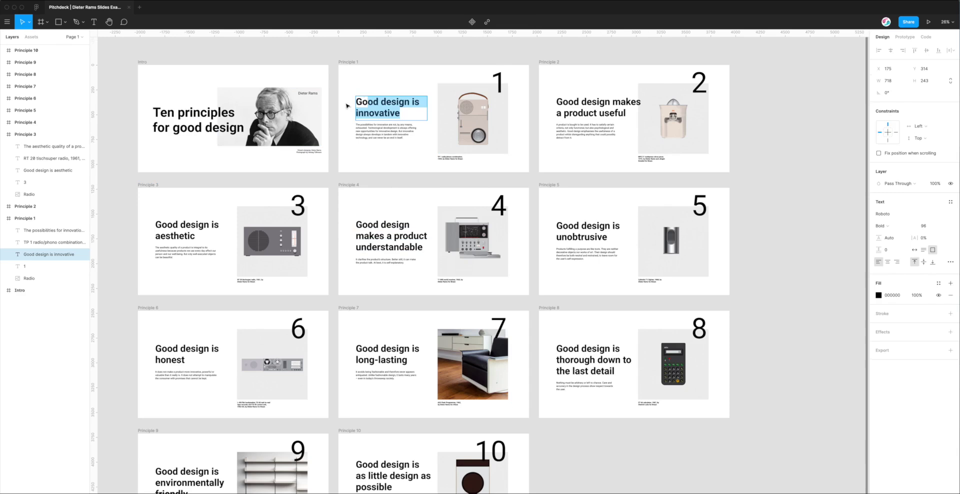
key("Escape")
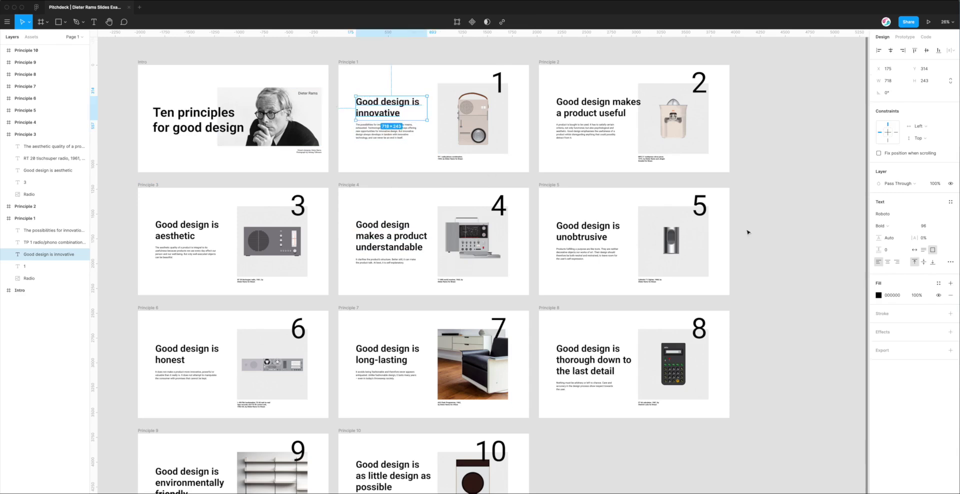
left_click(777, 215)
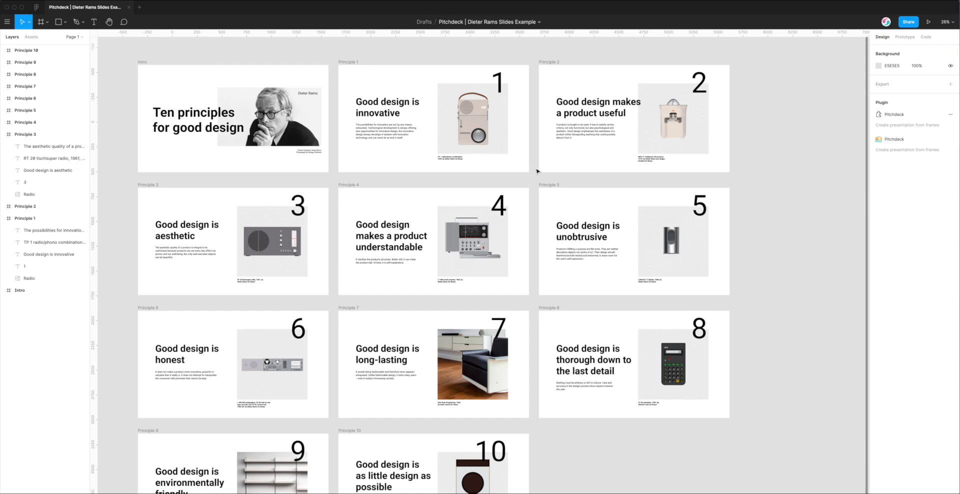
scroll(534, 171, "down", 1)
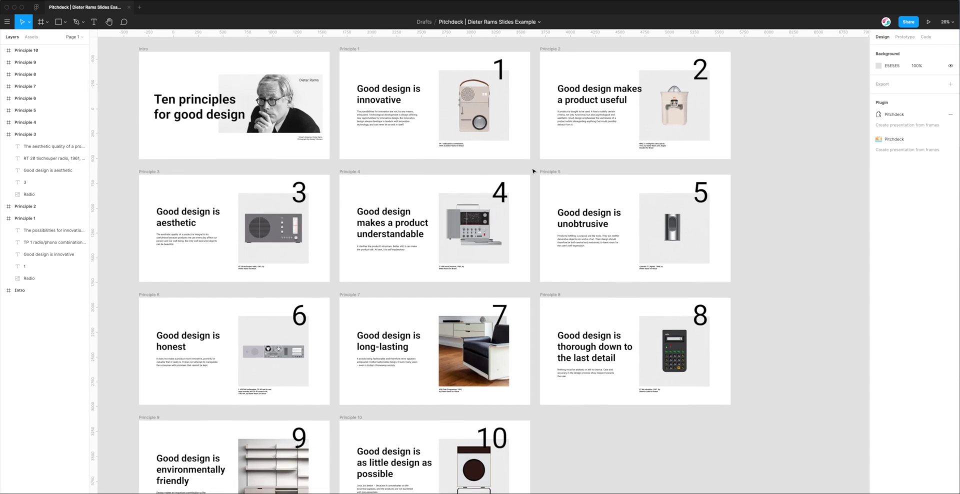
scroll(533, 171, "up", 2)
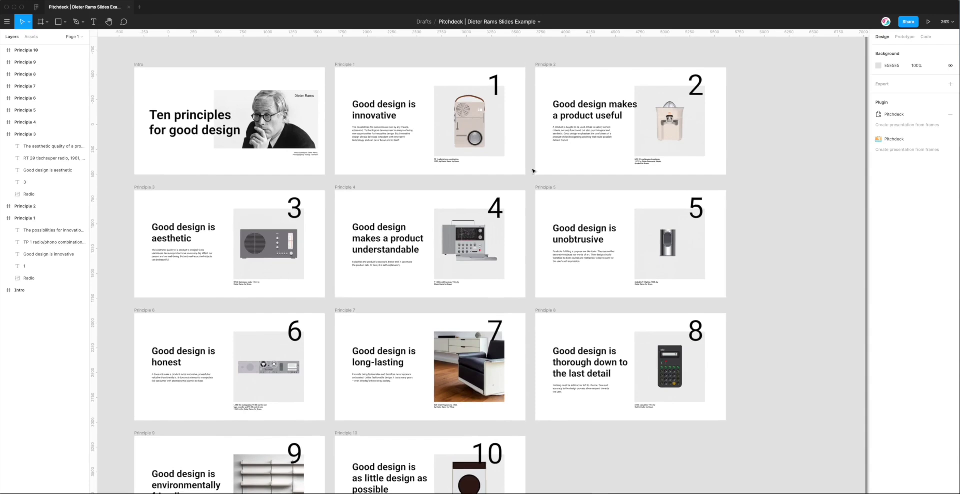
scroll(534, 171, "down", 1)
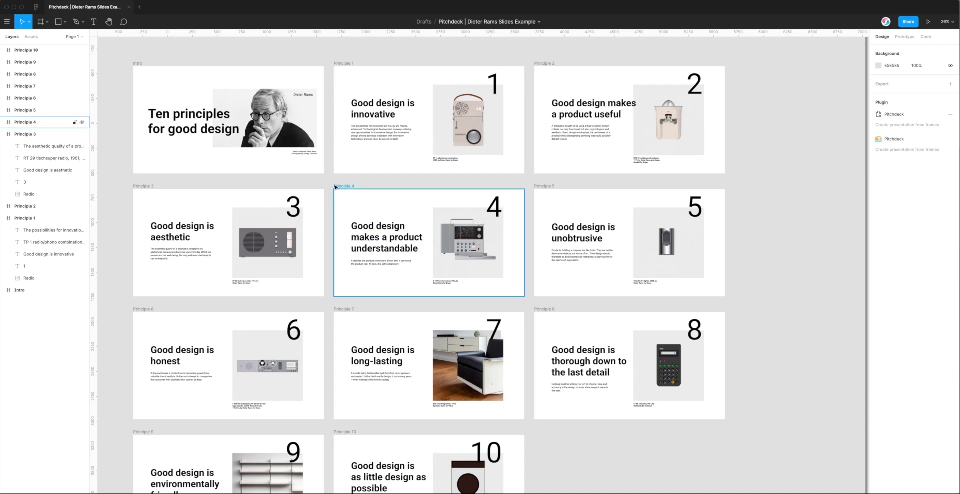
scroll(332, 187, "up", 1)
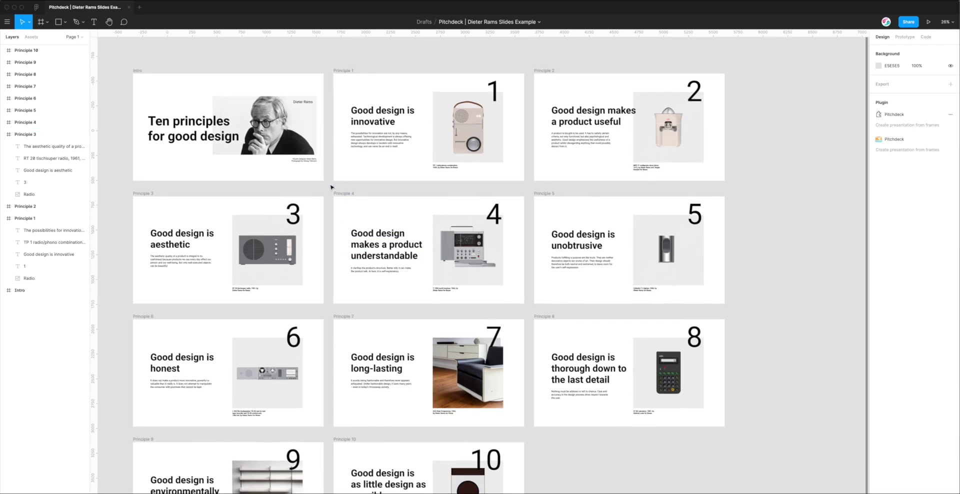
scroll(332, 187, "down", 2)
scroll(332, 187, "down", 1)
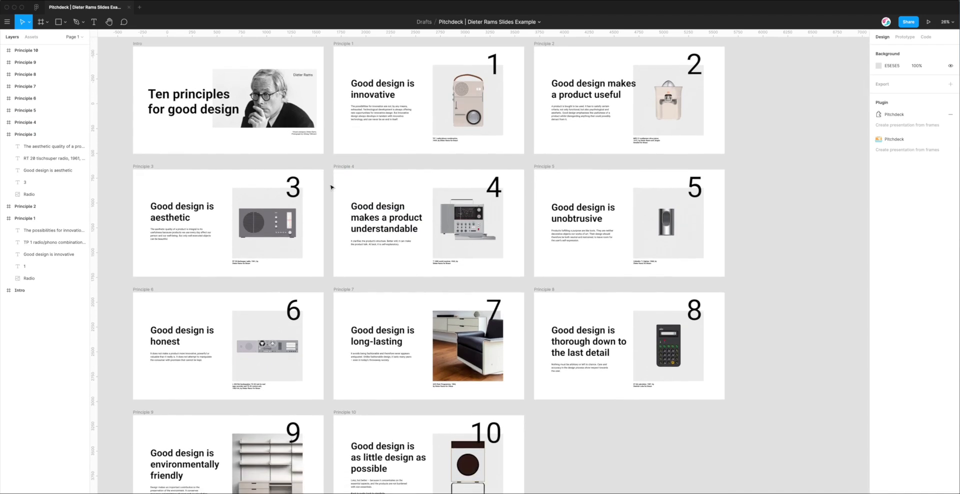
scroll(332, 188, "up", 2)
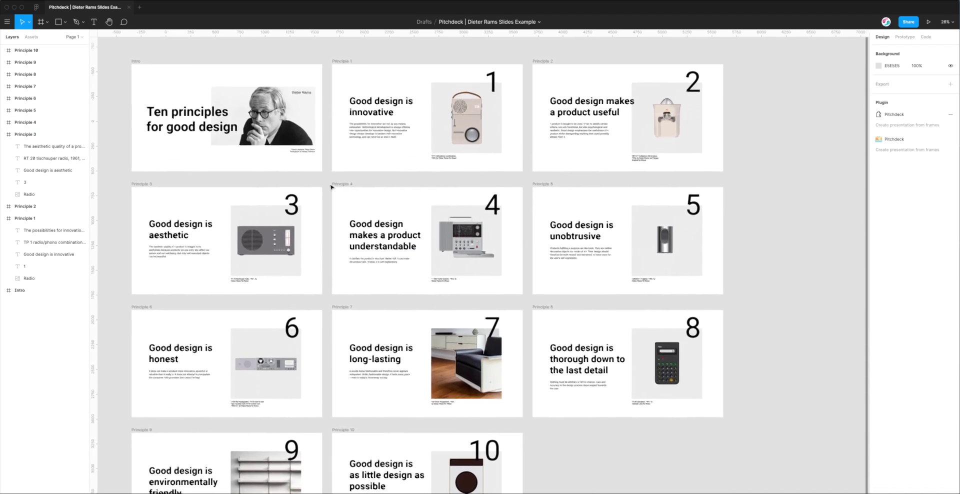
scroll(332, 187, "up", 1)
scroll(332, 188, "up", 1)
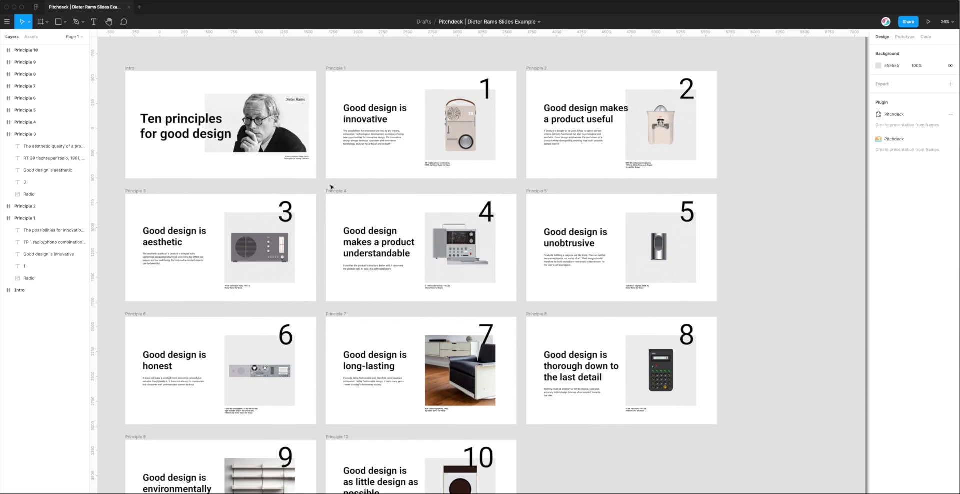
scroll(328, 186, "down", 1)
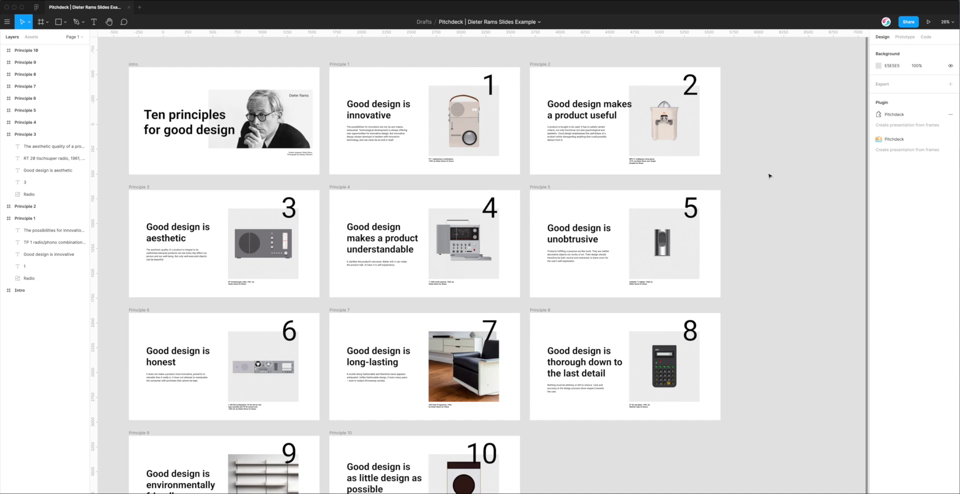
scroll(769, 175, "left", 1)
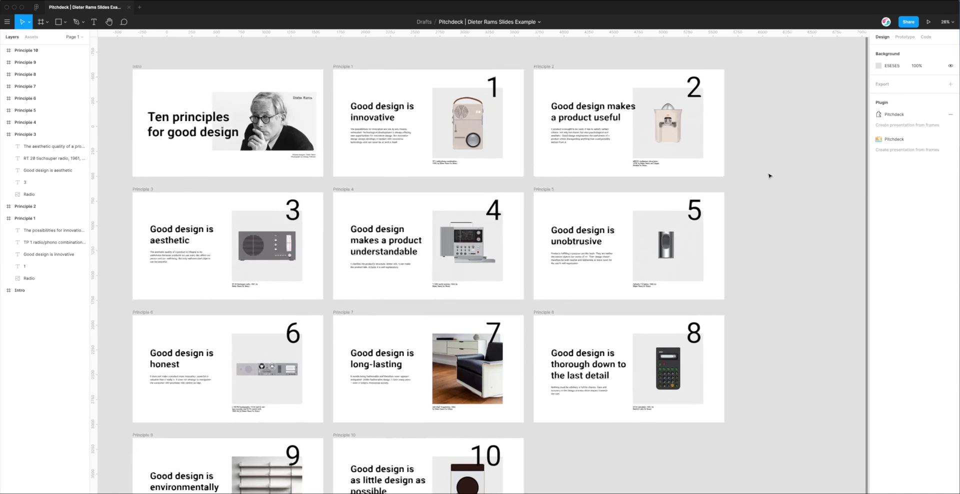